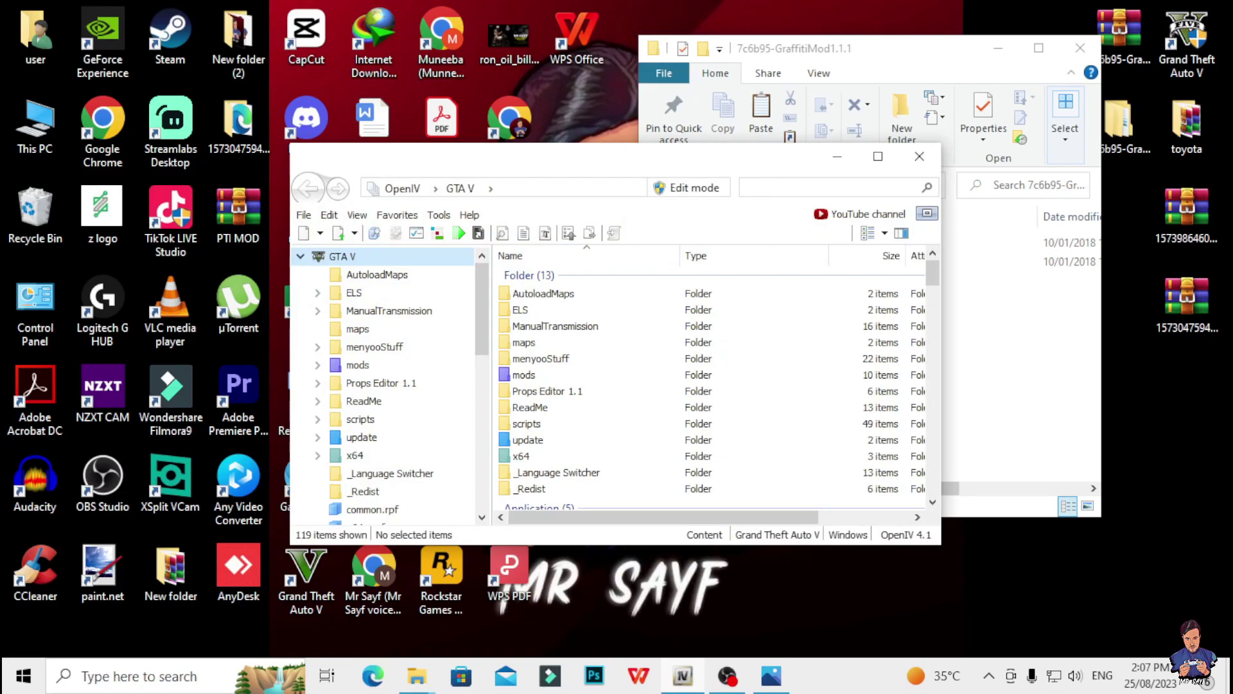
Open the Graffiti mod's OpenIV stuff folder and arrange the file window and the OpenIV window side by side
{"action": "left_click_drag", "start_coordinate": [880, 36], "coordinate": [991, 69]}
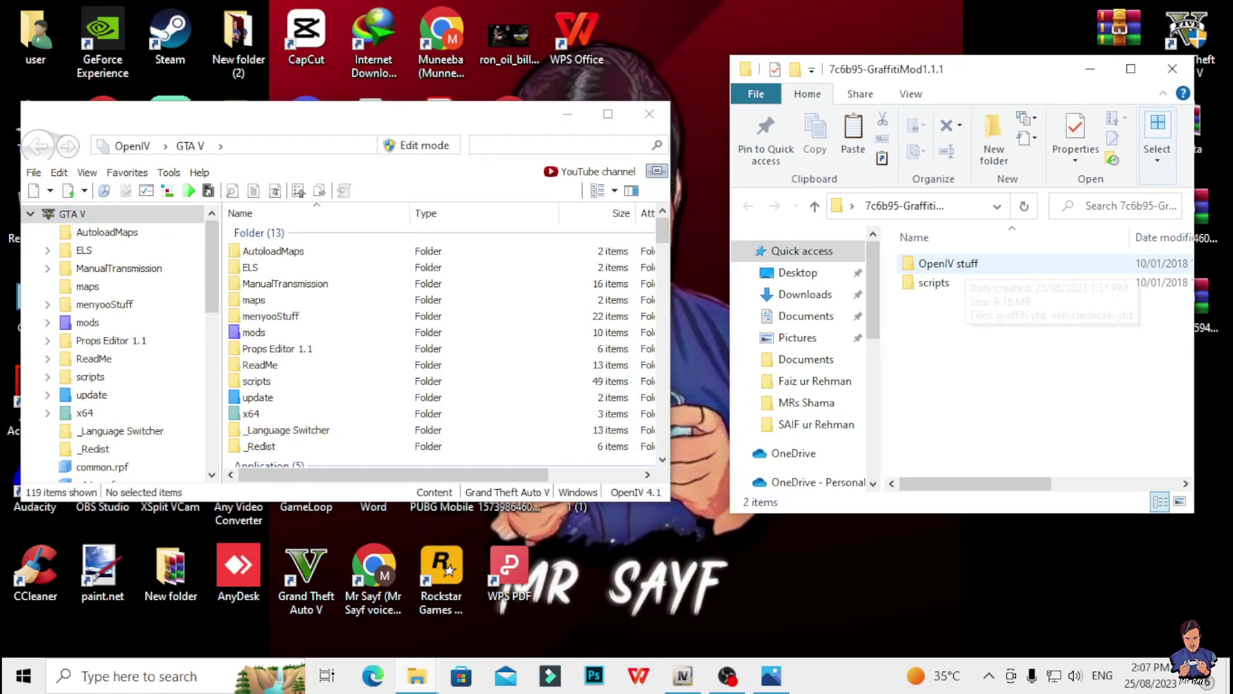
{"action": "double_click", "coordinate": [948, 263]}
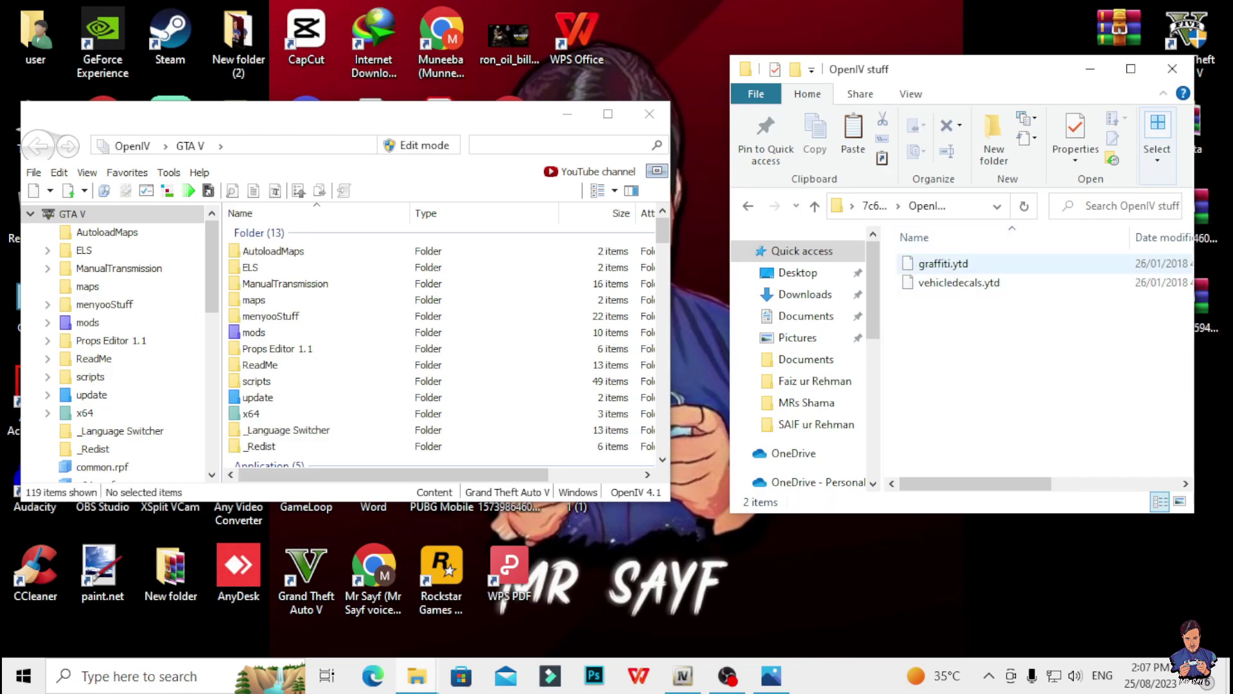
{"action": "left_click_drag", "start_coordinate": [347, 115], "coordinate": [418, 90]}
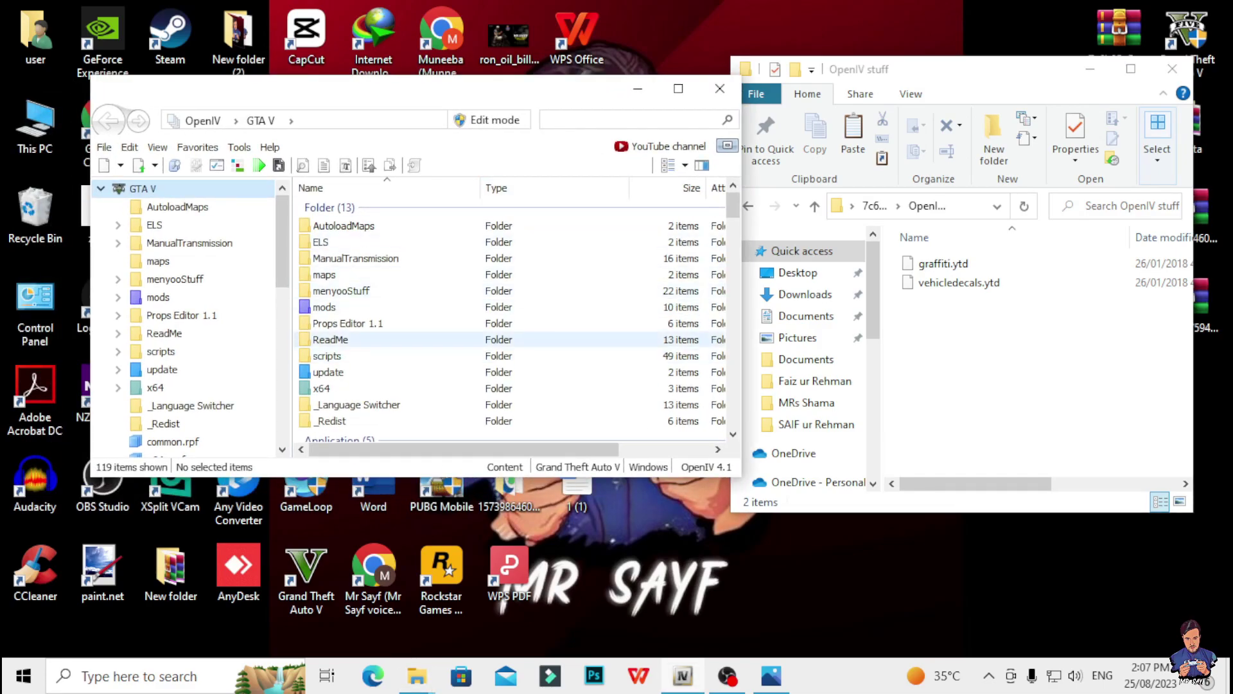
Open the mods folder of GTA V in OpenIV and enable edit mode
{"action": "double_click", "coordinate": [324, 307]}
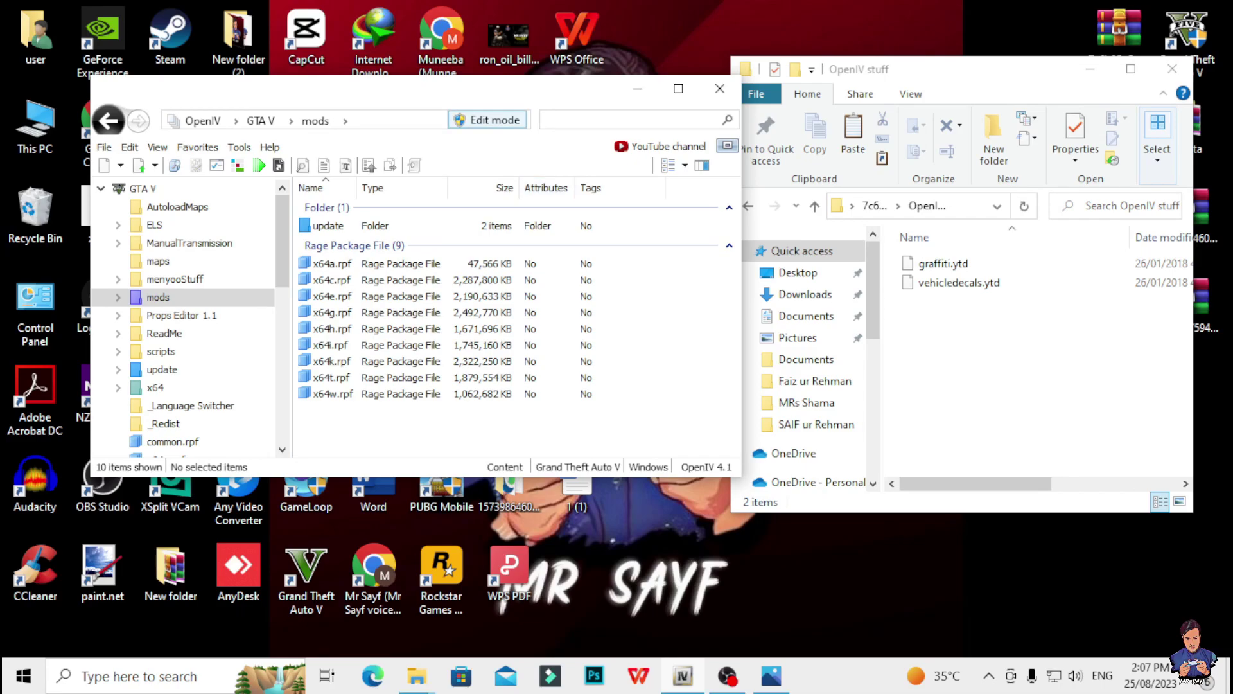
{"action": "left_click", "coordinate": [491, 121]}
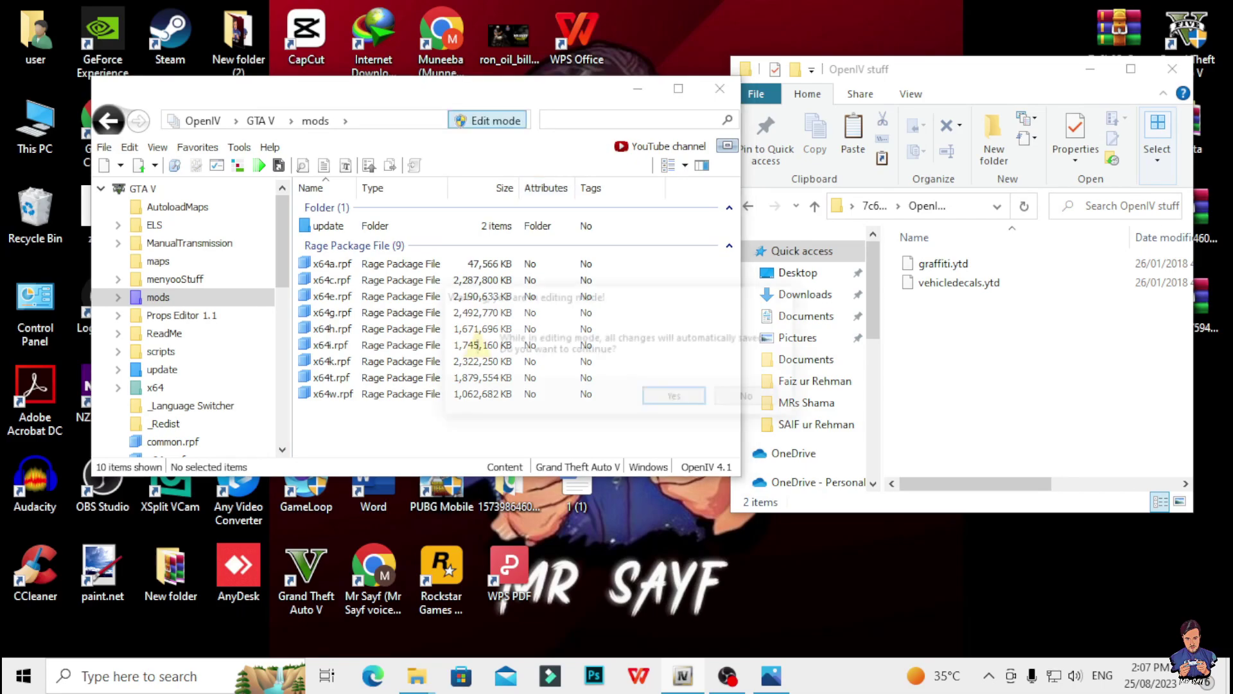
{"action": "left_click", "coordinate": [675, 398]}
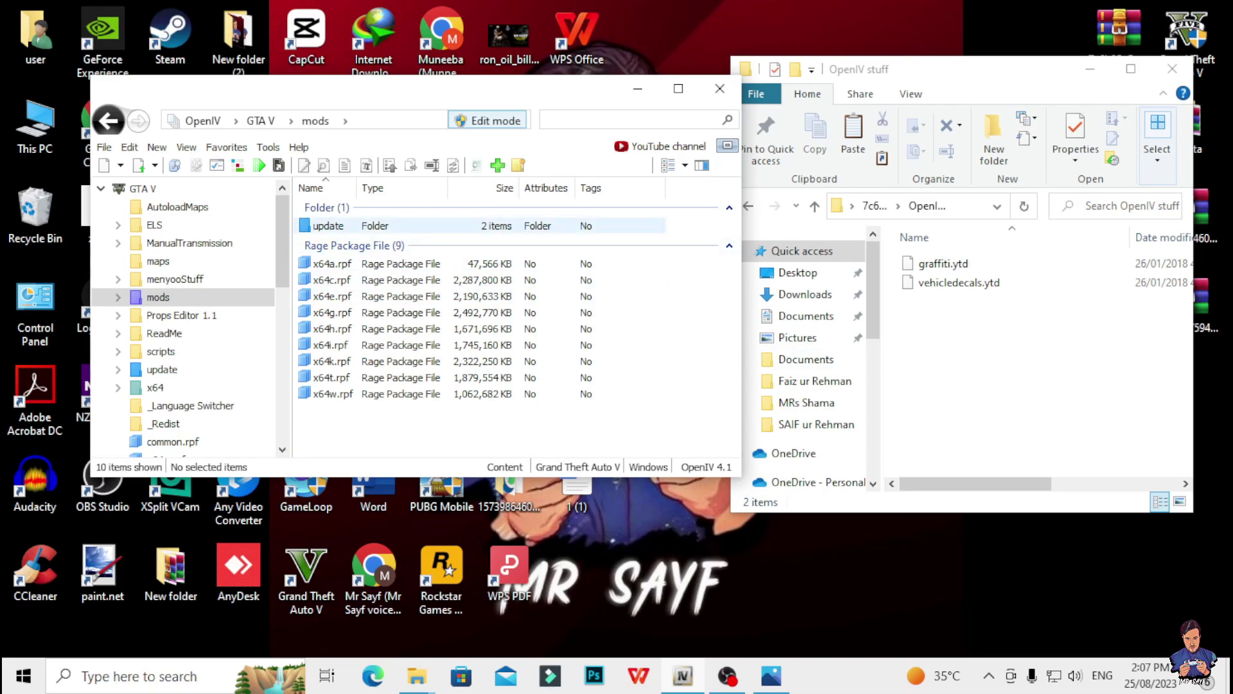
Open update/update.rpf/x64/textures/script_txds.rpf inside mods and select the mod's graffiti.ytd and vehicledecals.ytd files
{"action": "double_click", "coordinate": [328, 226]}
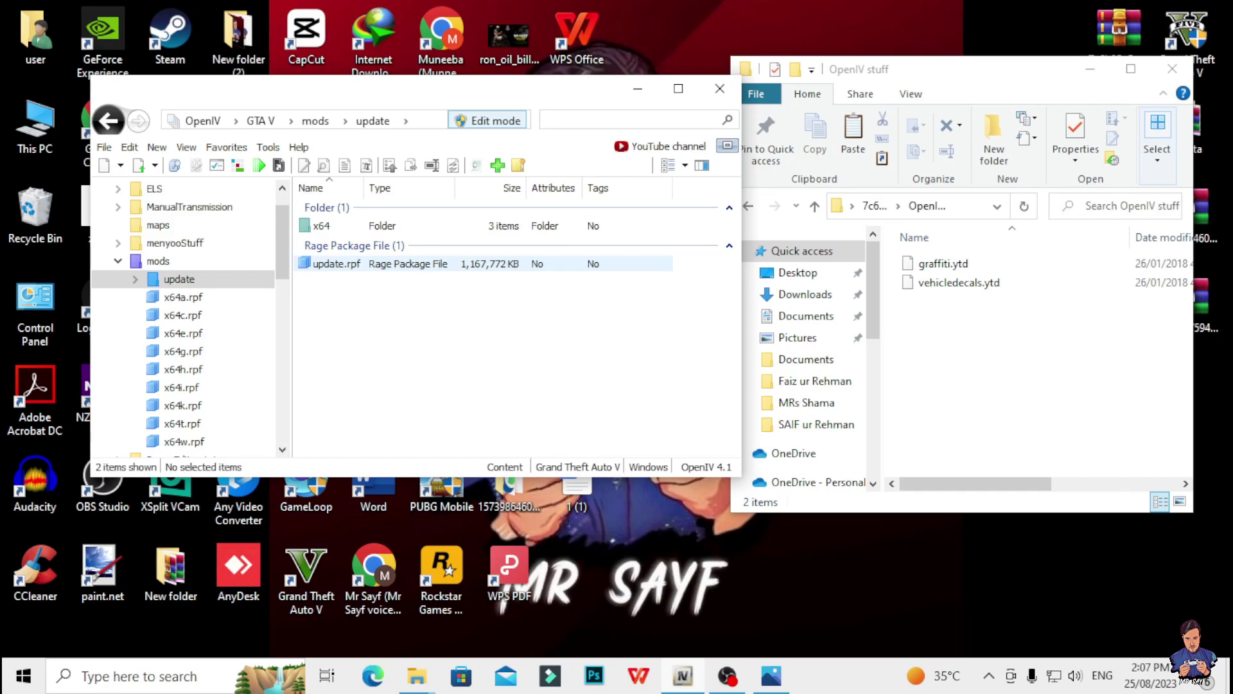
{"action": "double_click", "coordinate": [337, 263]}
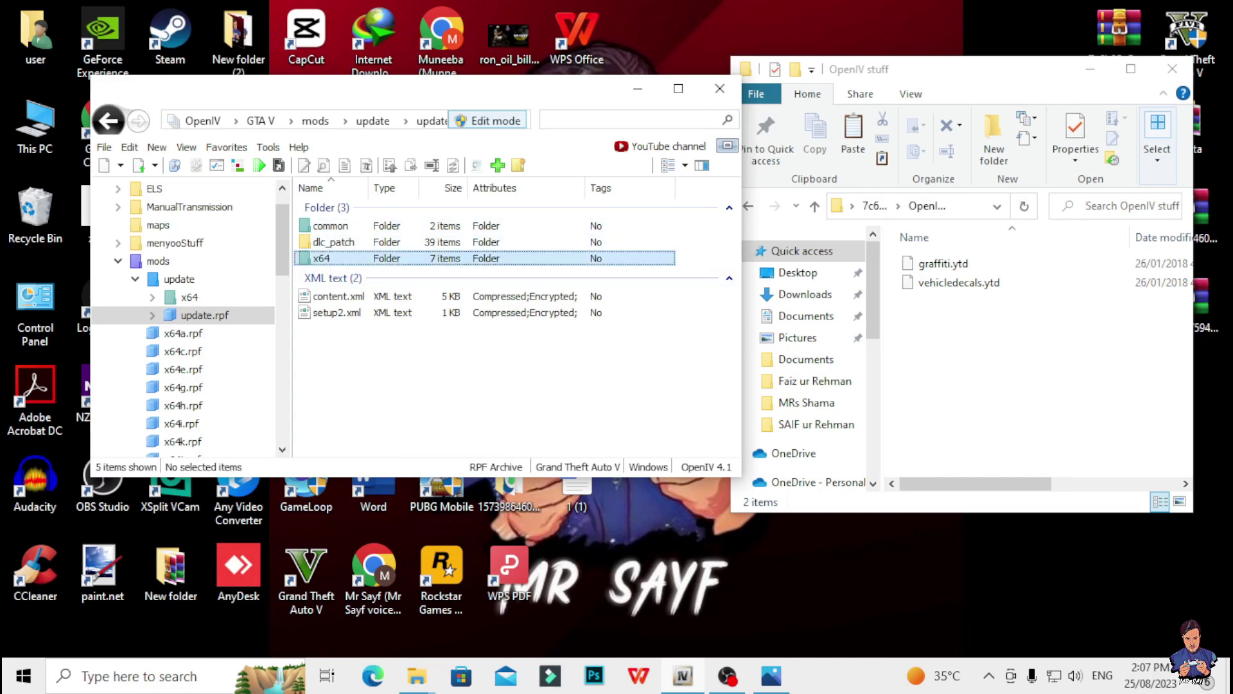
{"action": "double_click", "coordinate": [321, 258]}
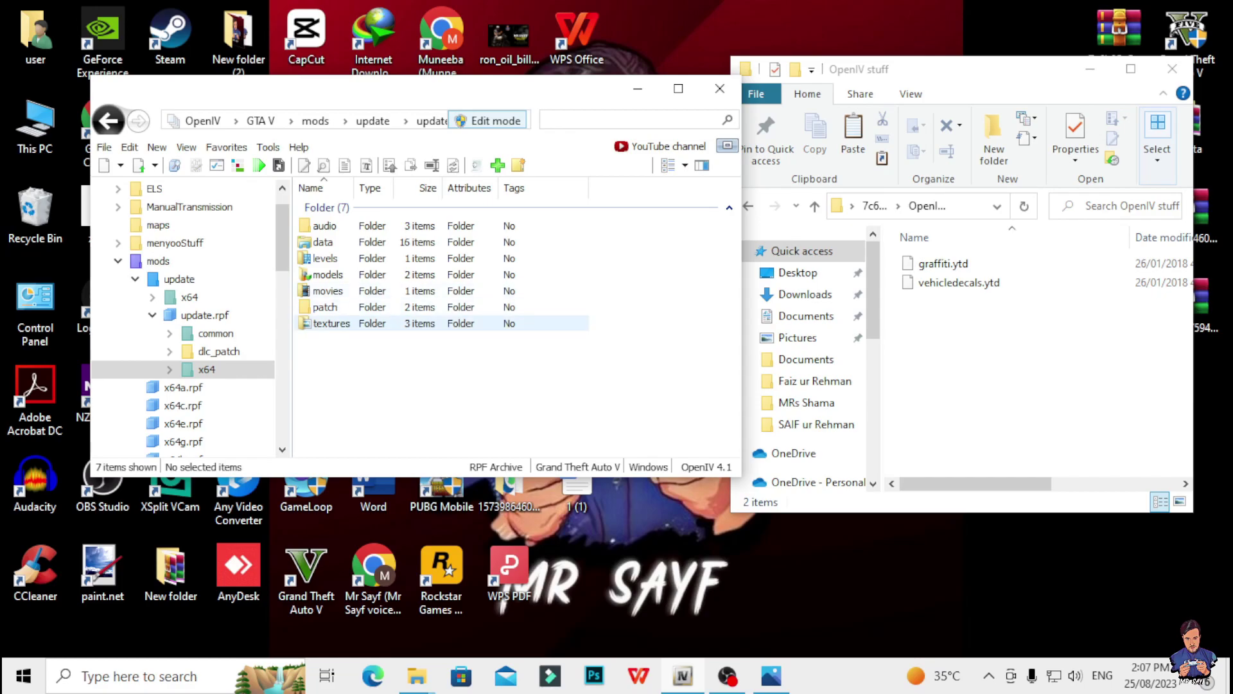
{"action": "double_click", "coordinate": [331, 324]}
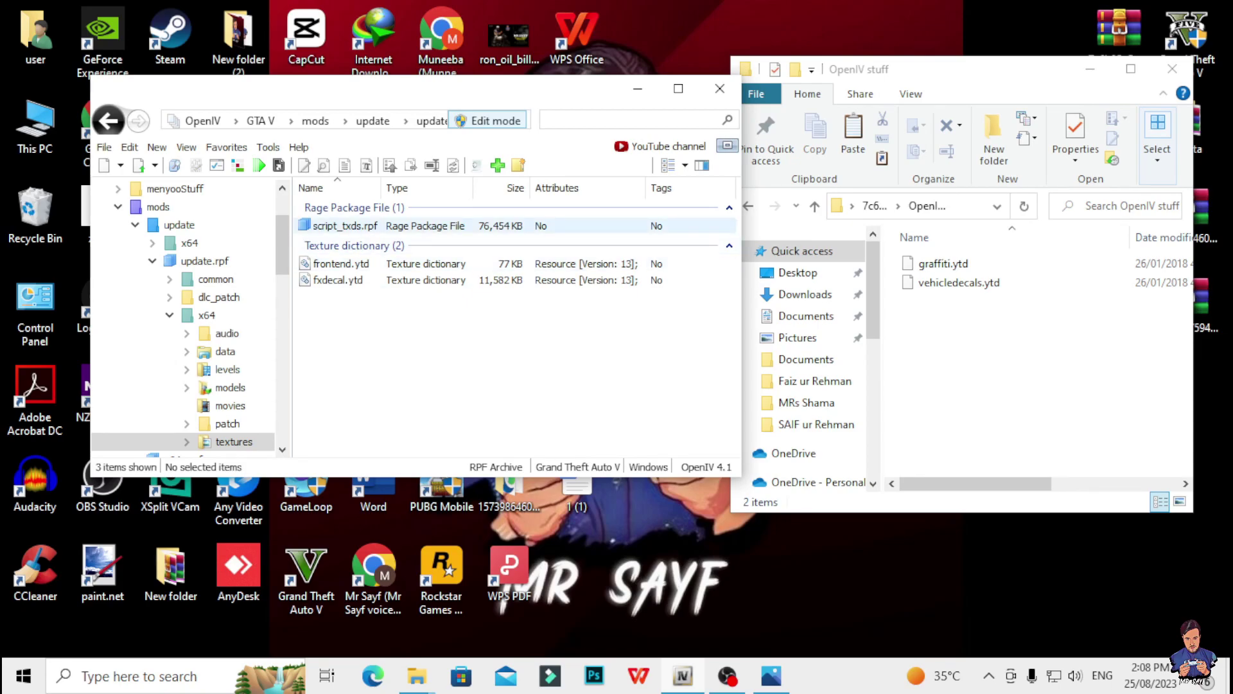
{"action": "double_click", "coordinate": [345, 227]}
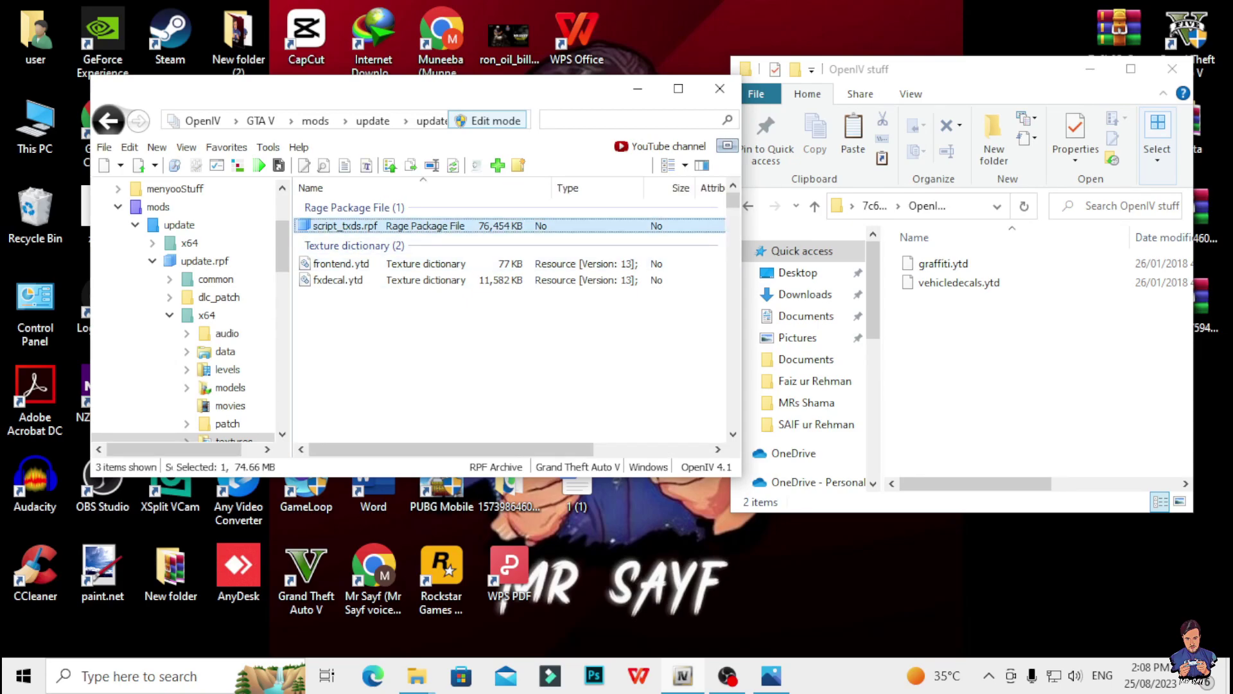
{"action": "double_click", "coordinate": [345, 225]}
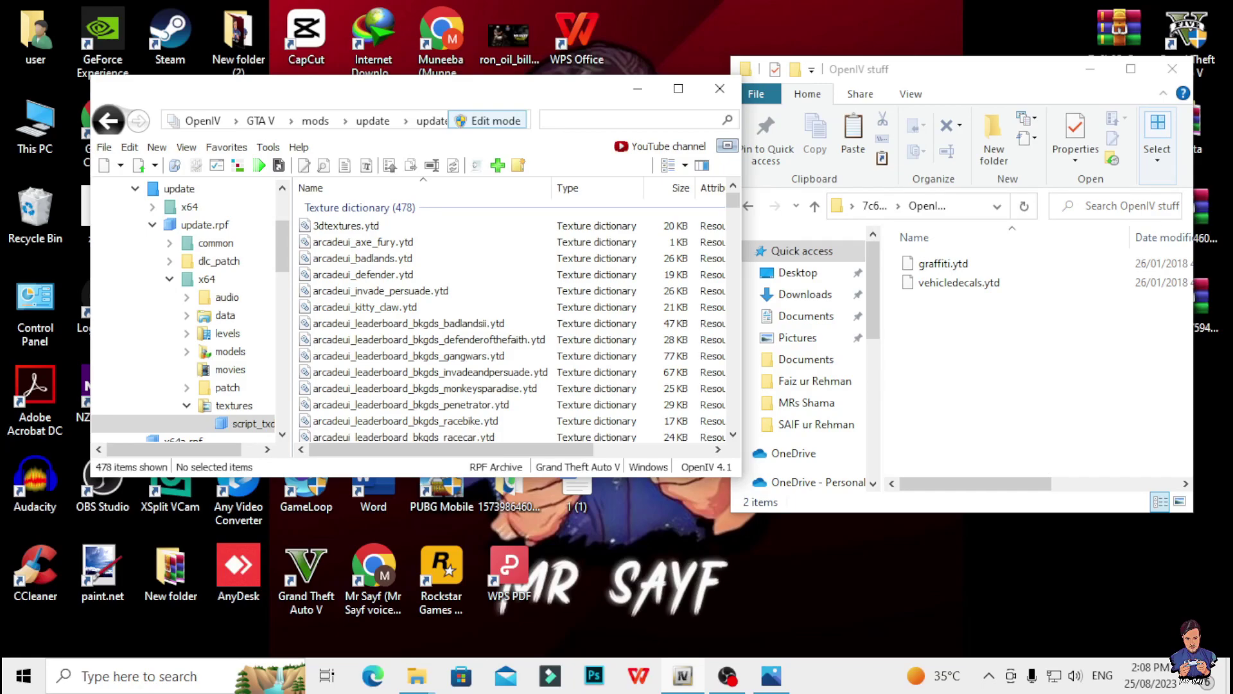
{"action": "left_click_drag", "start_coordinate": [967, 358], "coordinate": [947, 263]}
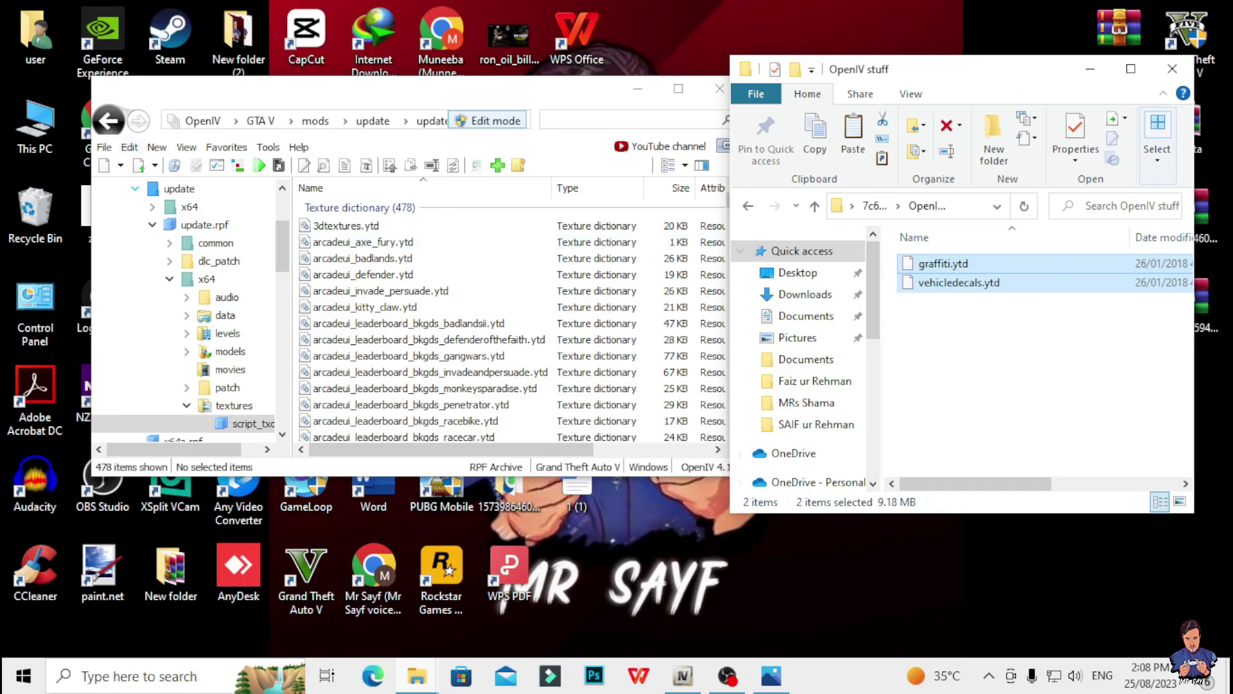
Select Graffiti Mod and GraffitiArtist.dll in the mod's scripts folder, open the GTA V scripts folder in OpenIV, and close the mod's folder window
{"action": "scroll", "coordinate": [186, 308], "scroll_direction": "up", "scroll_amount": 2}
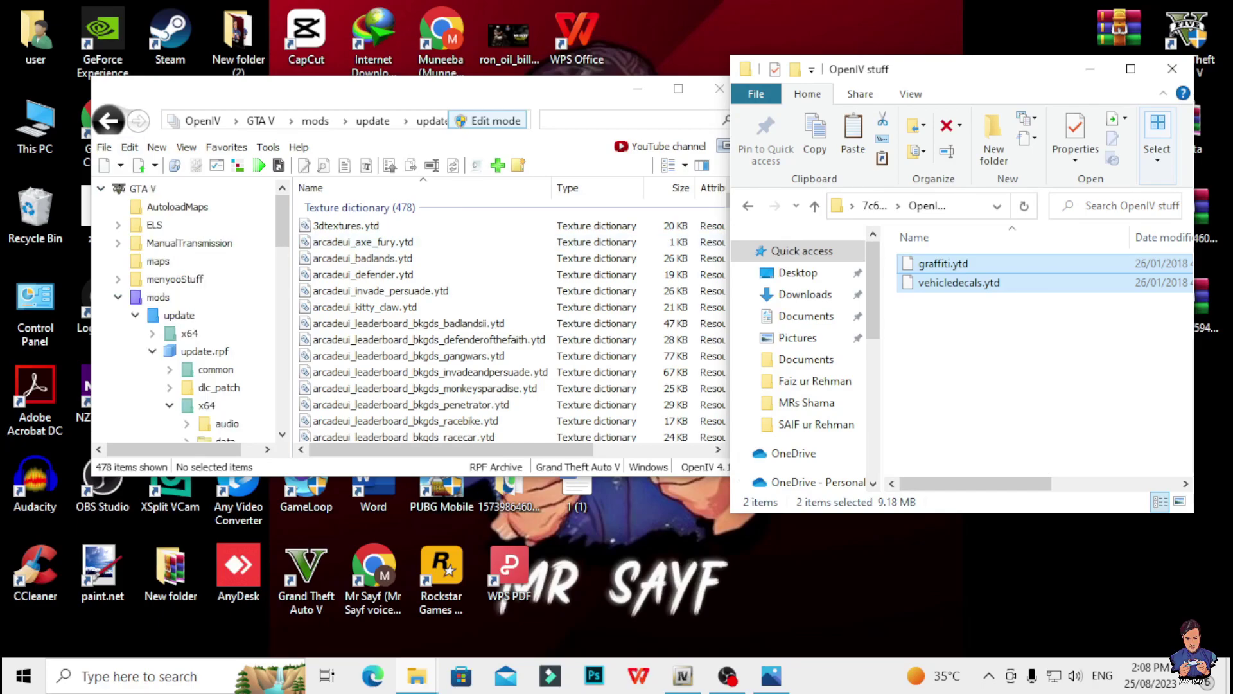
{"action": "left_click", "coordinate": [143, 188]}
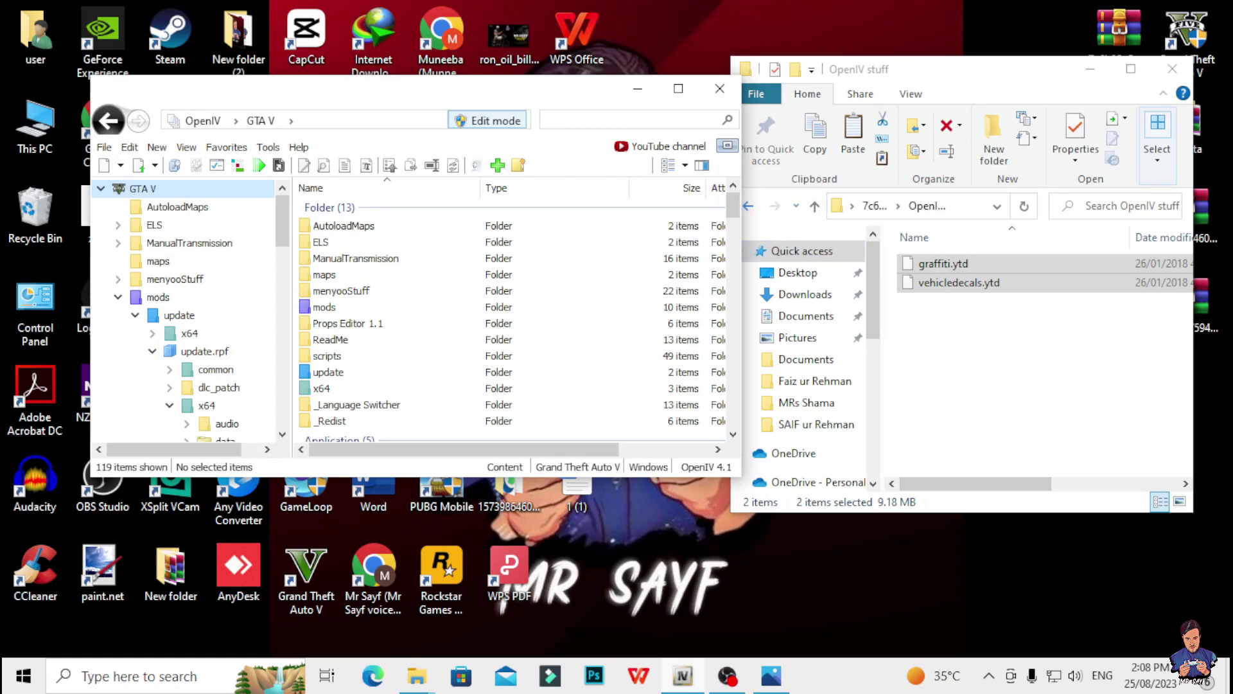
{"action": "left_click", "coordinate": [814, 205]}
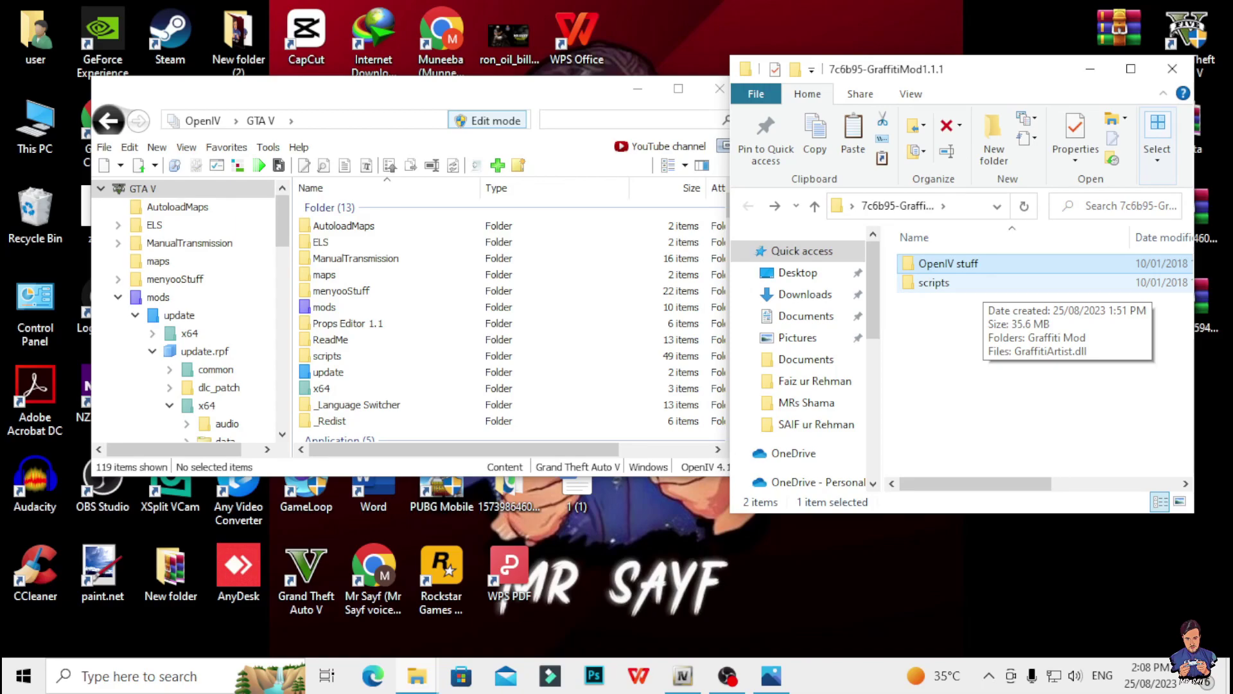
{"action": "double_click", "coordinate": [963, 283]}
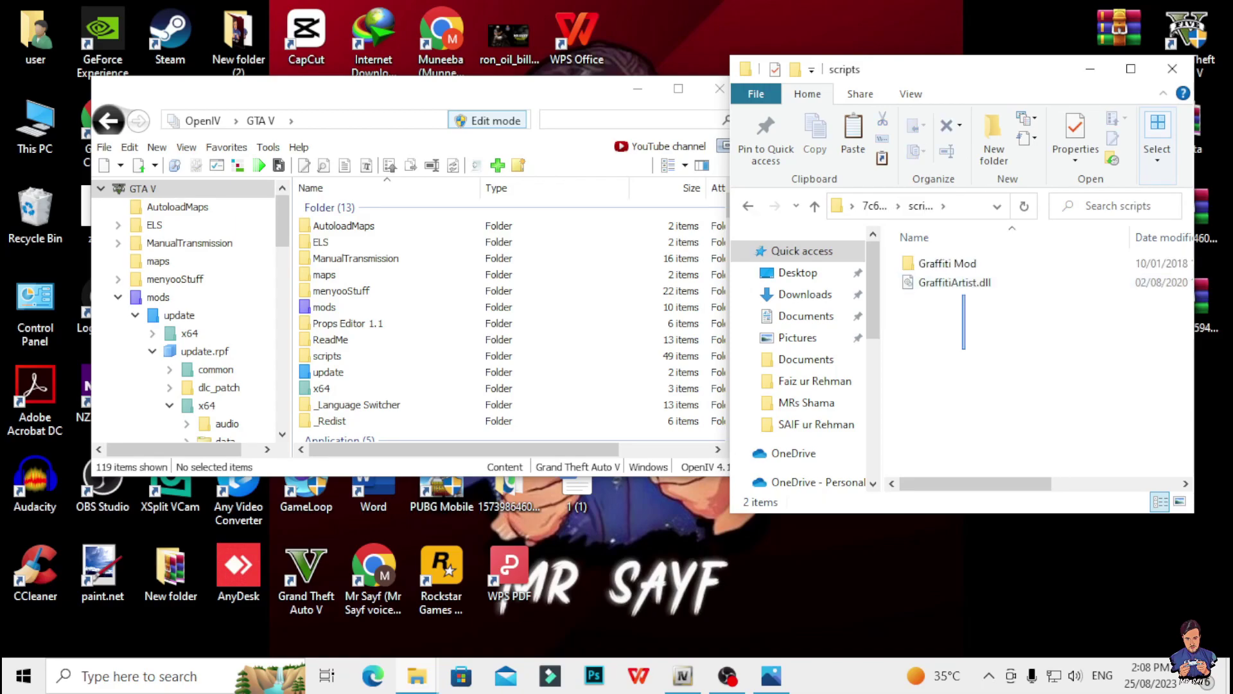
{"action": "left_click_drag", "start_coordinate": [964, 295], "coordinate": [964, 259]}
{"action": "right_click", "coordinate": [964, 264]}
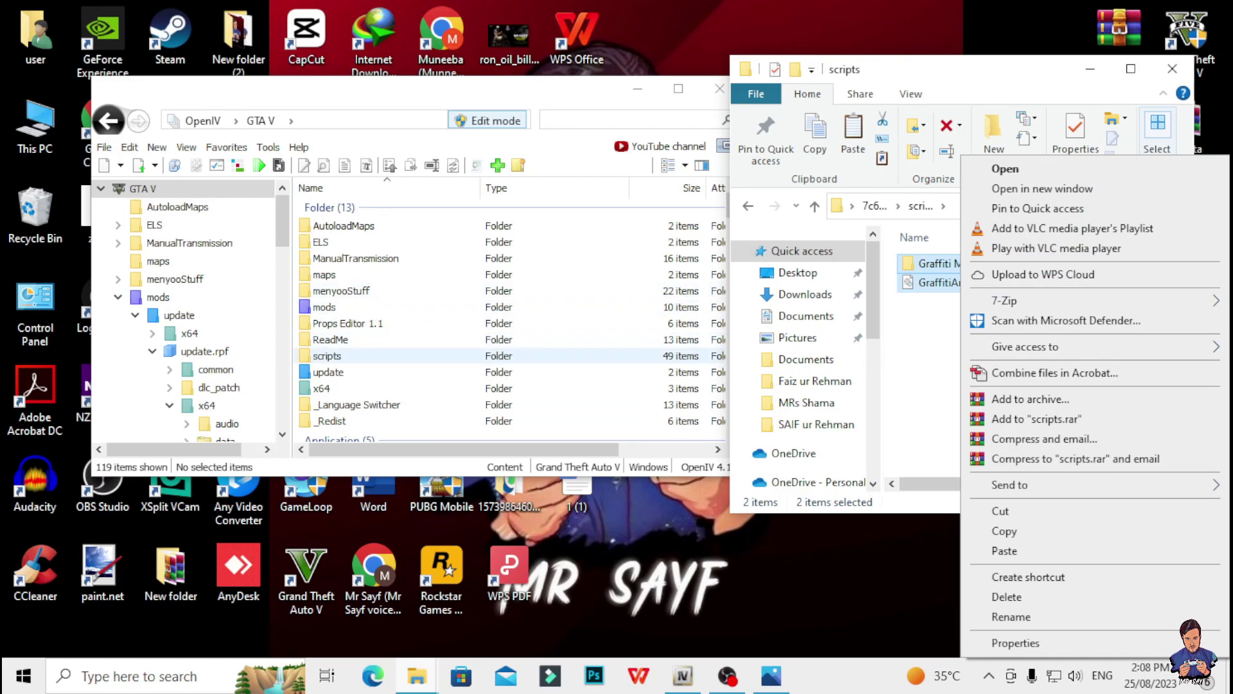
{"action": "double_click", "coordinate": [327, 356]}
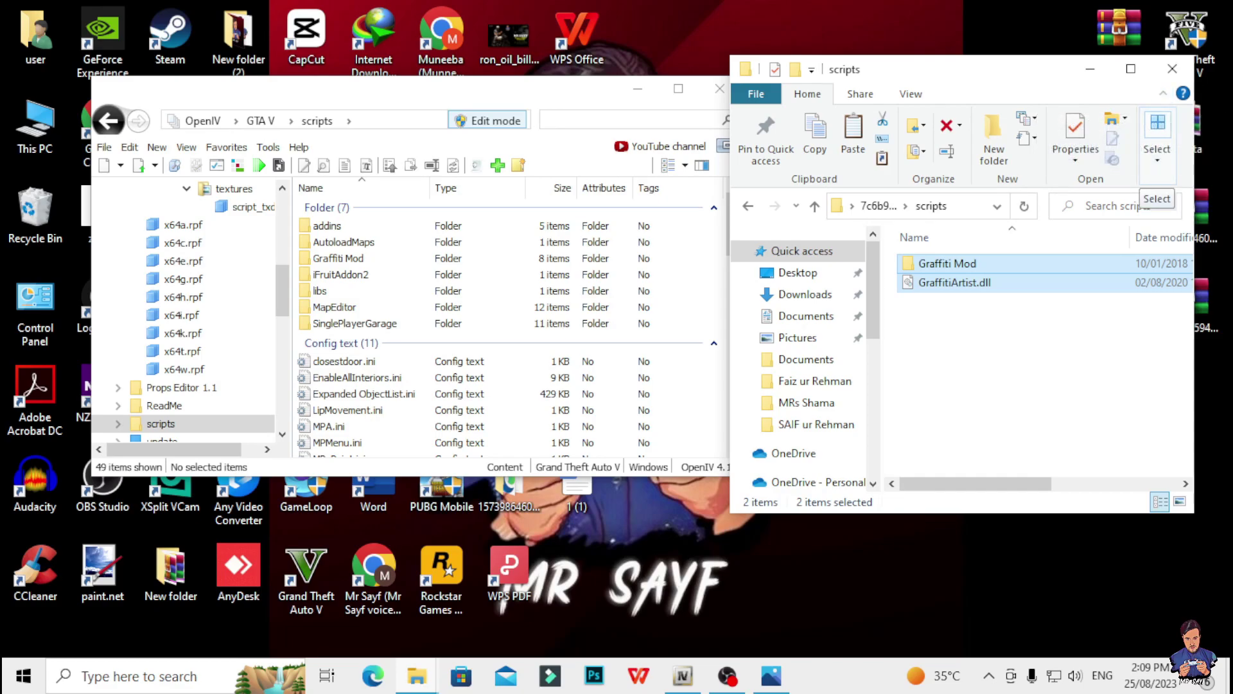
{"action": "left_click", "coordinate": [1173, 69]}
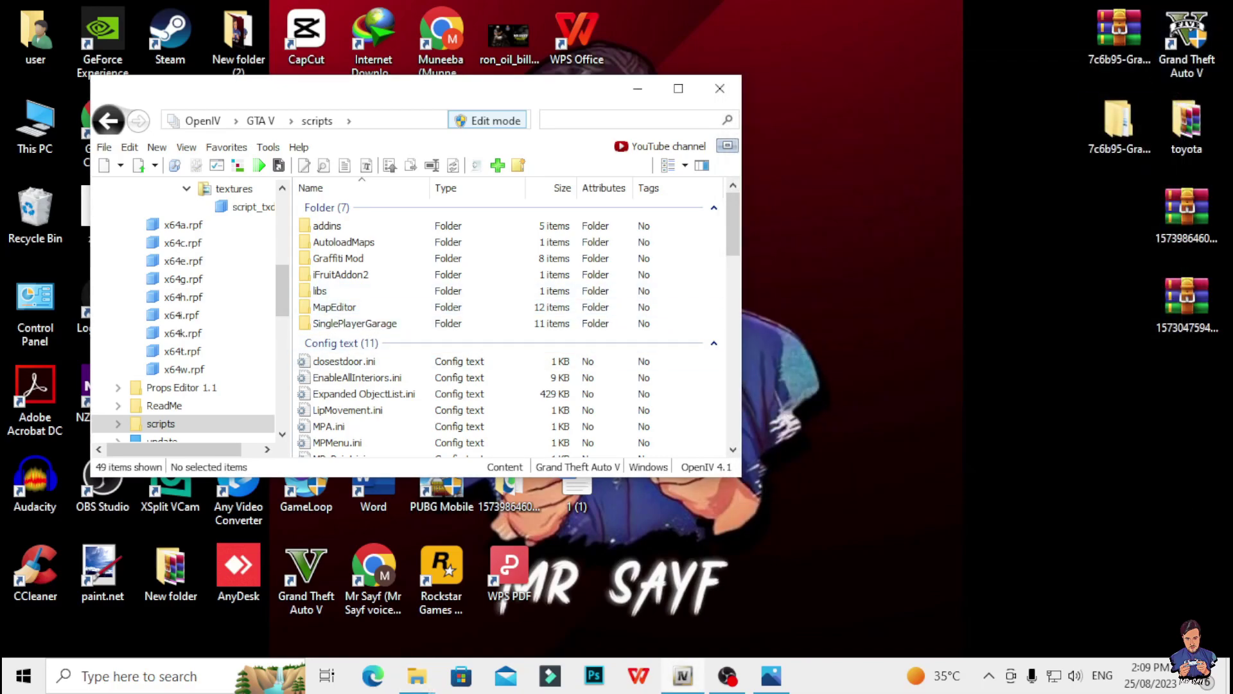
Go back from the scripts folder to the GTA V root folder in OpenIV
{"action": "left_click", "coordinate": [108, 121]}
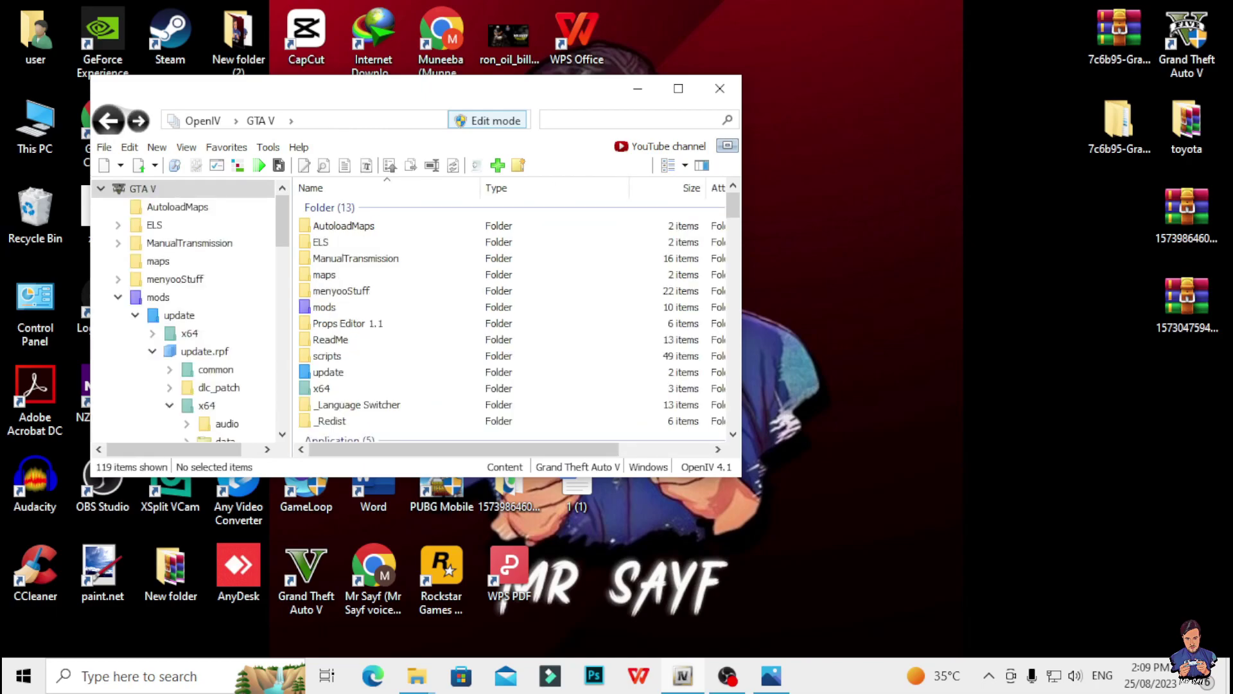
{"action": "left_click", "coordinate": [108, 121]}
{"action": "left_click", "coordinate": [108, 121]}
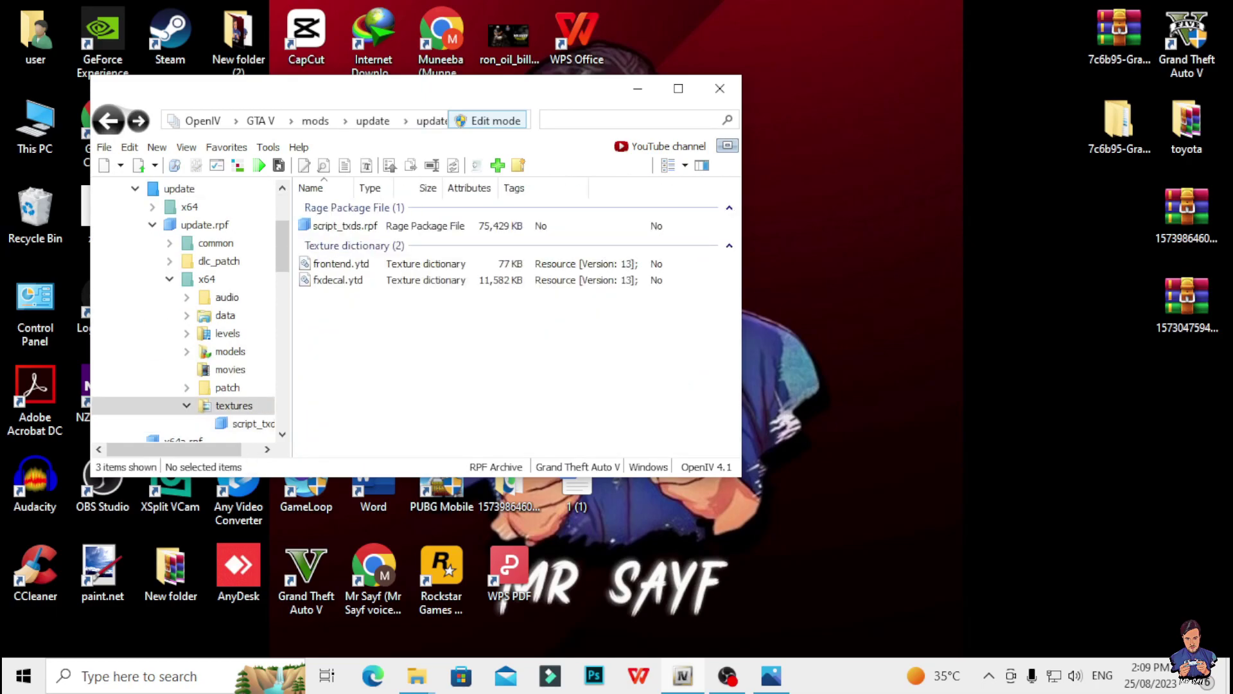
{"action": "left_click", "coordinate": [108, 121]}
{"action": "left_click", "coordinate": [108, 120]}
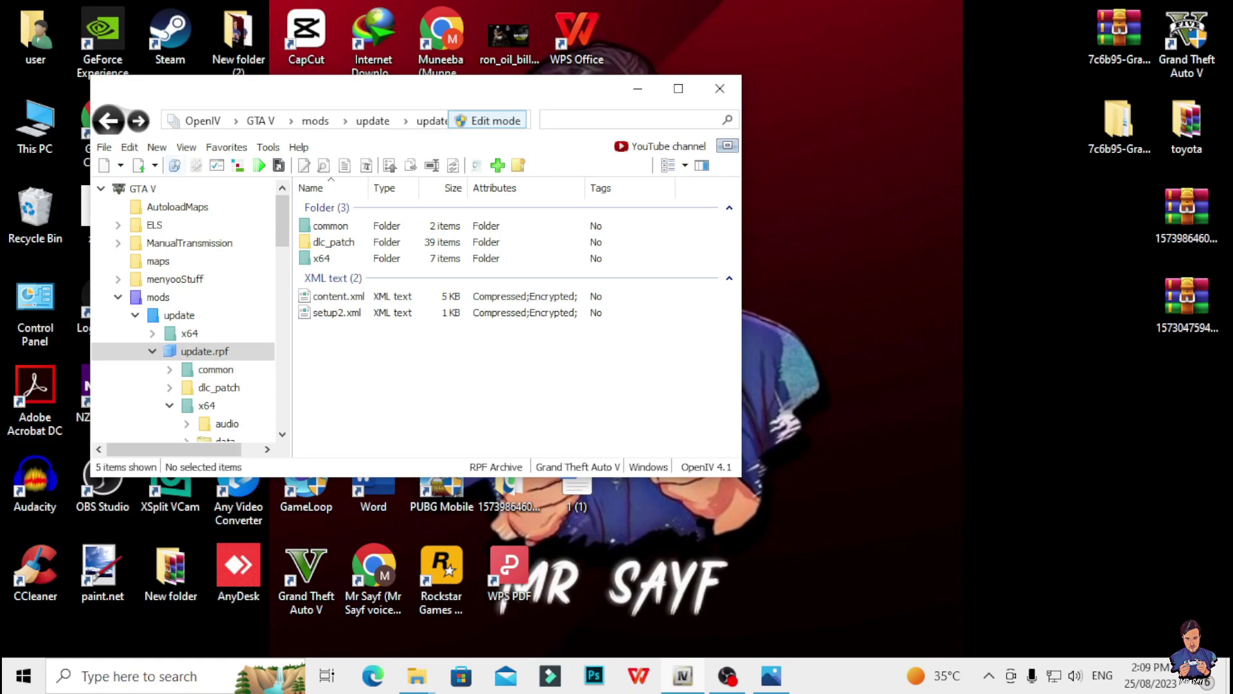
{"action": "left_click", "coordinate": [108, 121]}
Reopen the script_txds.rpf archive under mods/update/update.rpf/x64/textures
{"action": "double_click", "coordinate": [324, 307]}
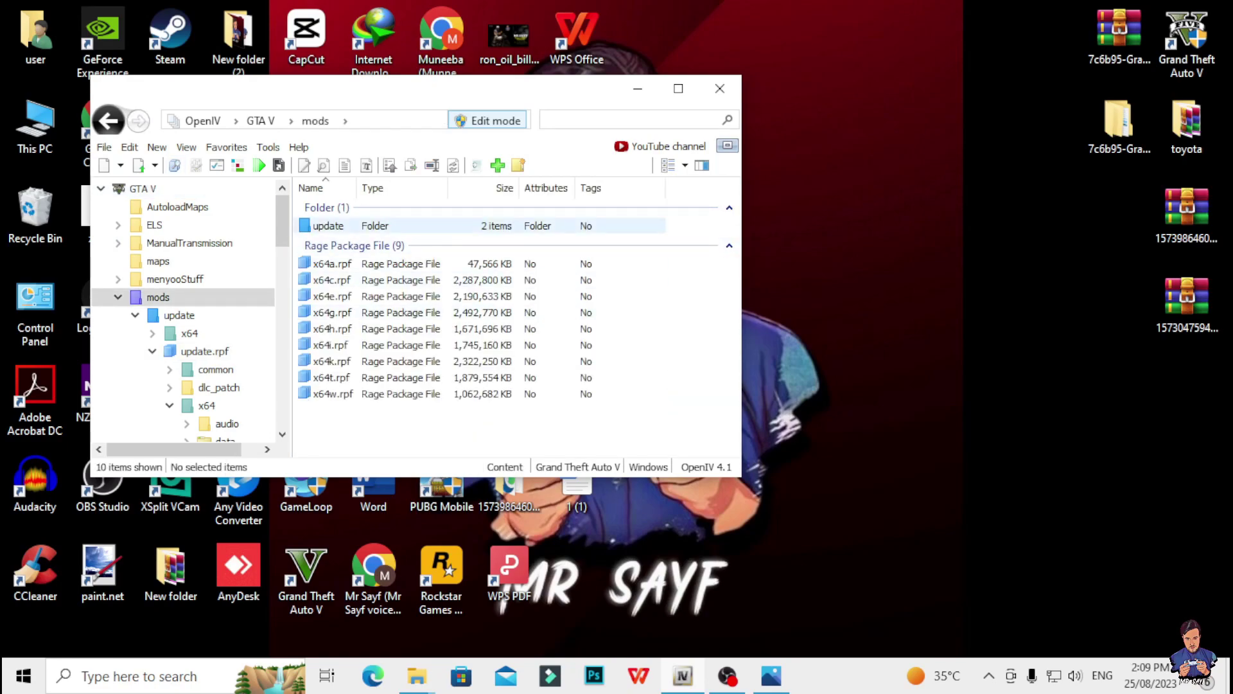
{"action": "double_click", "coordinate": [328, 225]}
{"action": "double_click", "coordinate": [336, 264]}
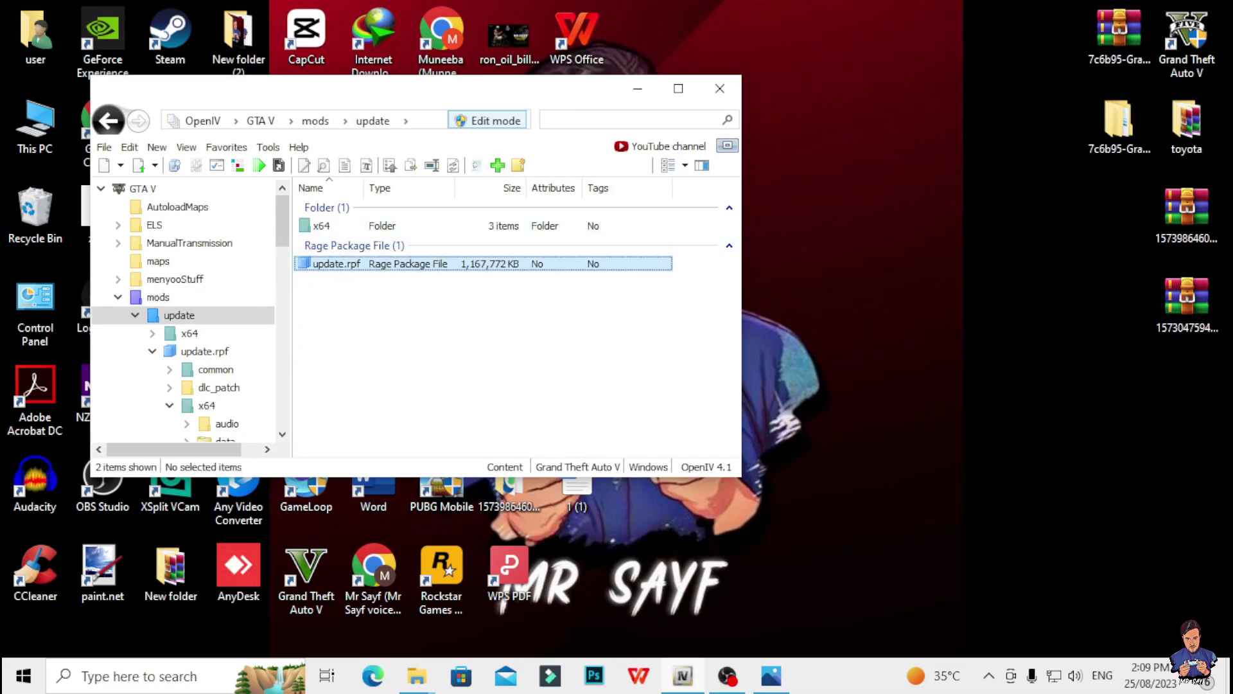
{"action": "double_click", "coordinate": [321, 258]}
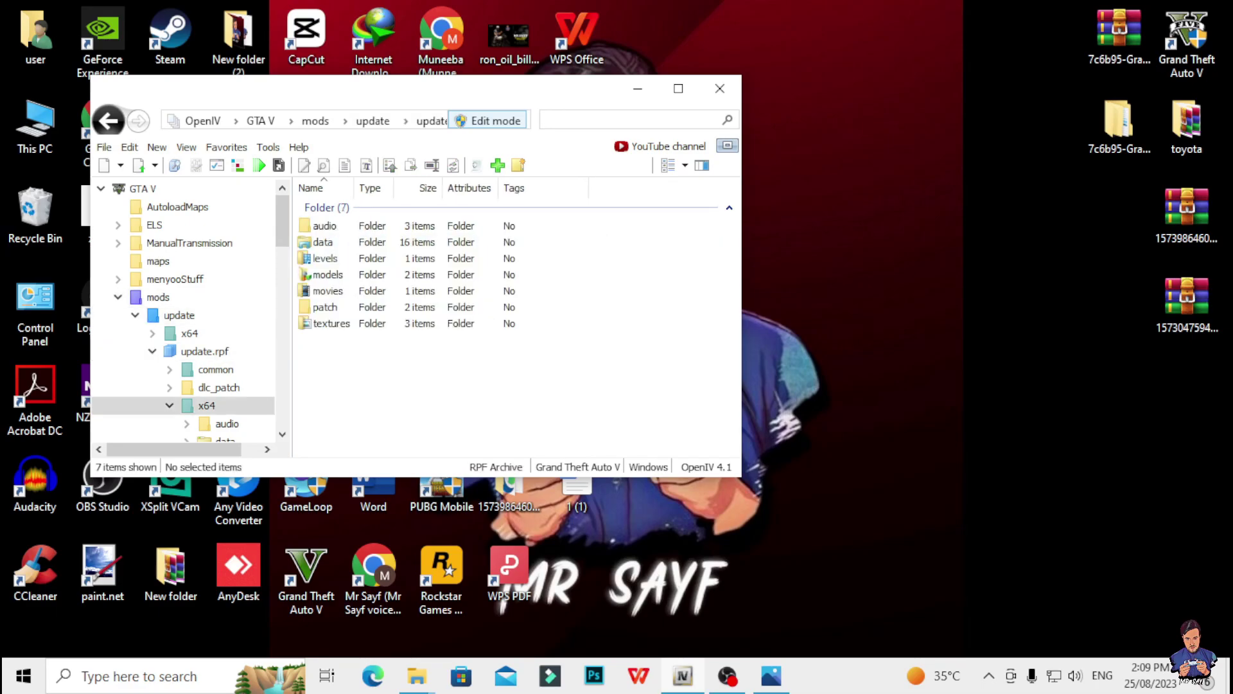
{"action": "double_click", "coordinate": [332, 323]}
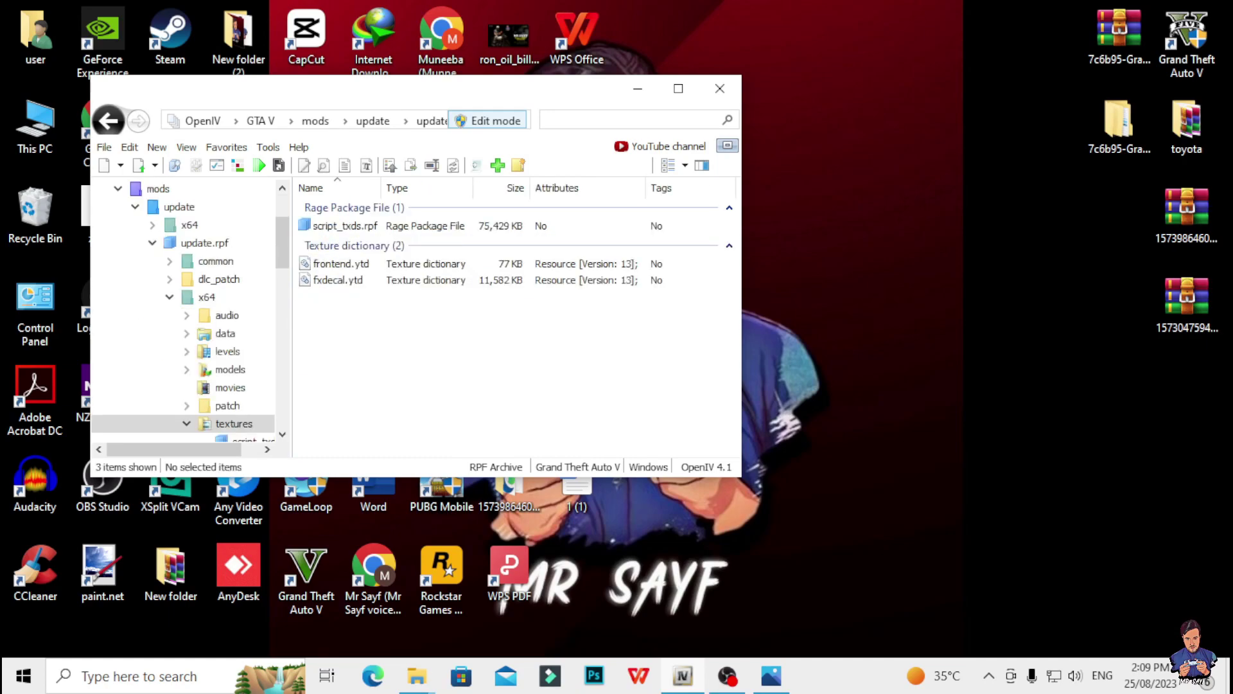
{"action": "double_click", "coordinate": [340, 226]}
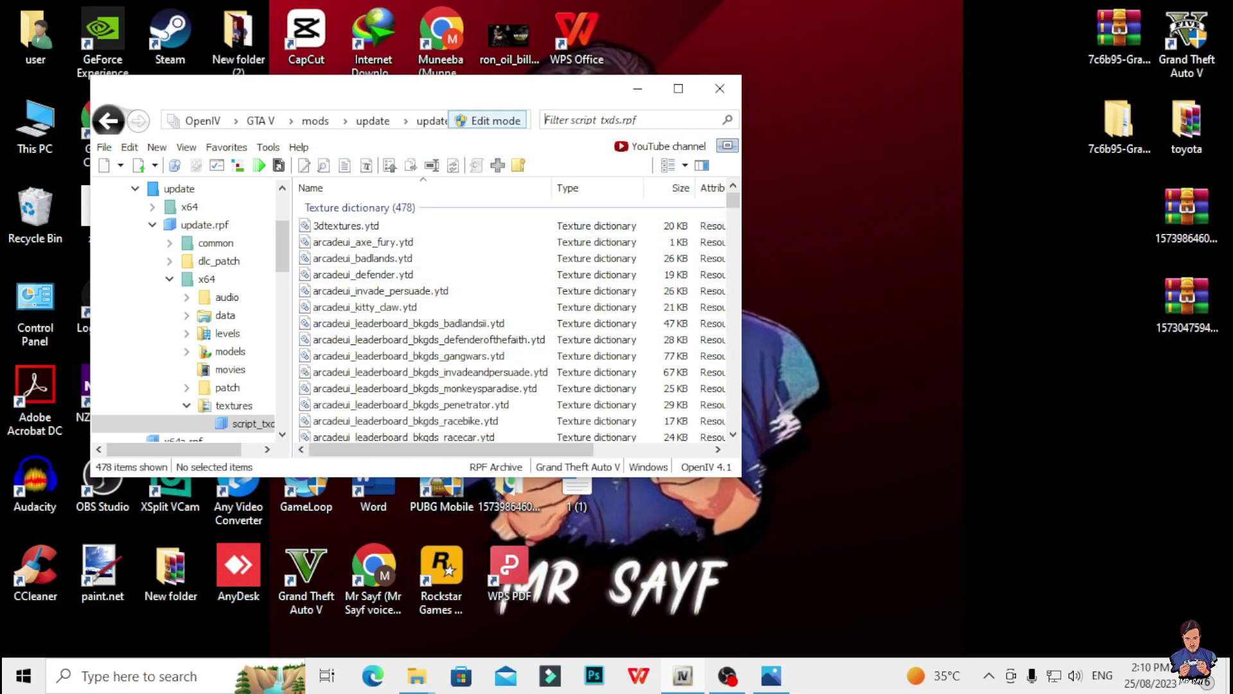
Filter script_txds.rpf by "gra", then open graffiti.ytd in the texture editor and look through its textures
{"action": "type", "text": "gra"}
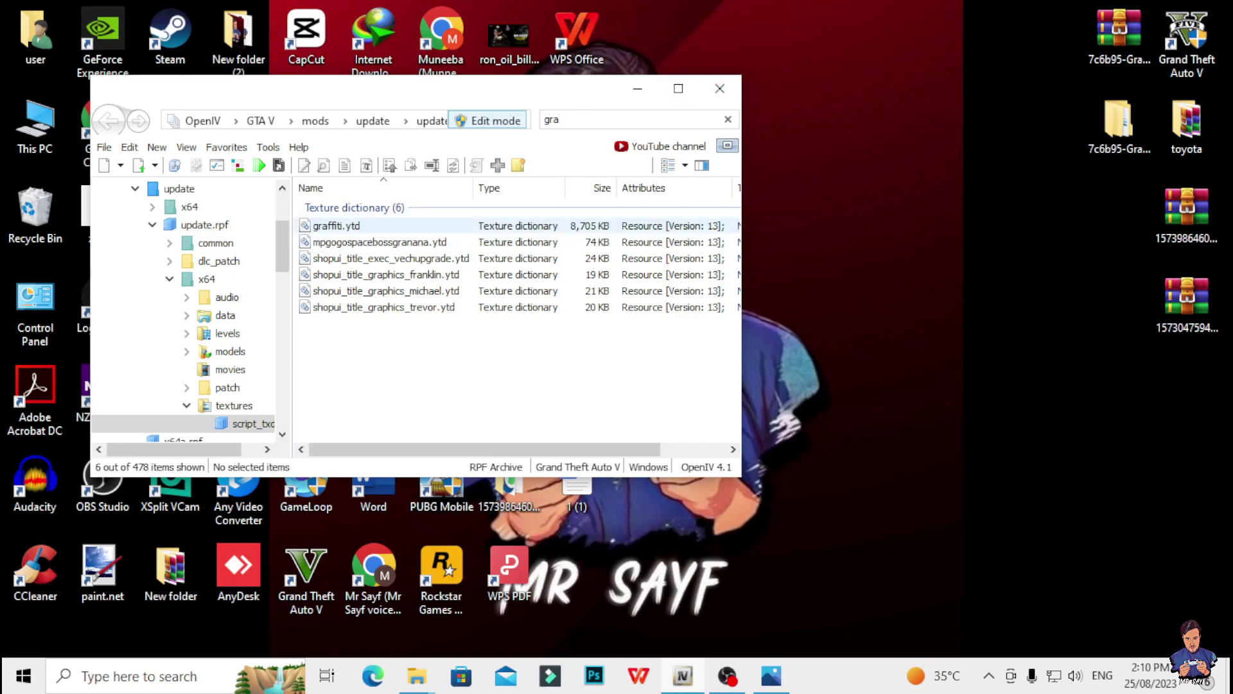
{"action": "double_click", "coordinate": [337, 226]}
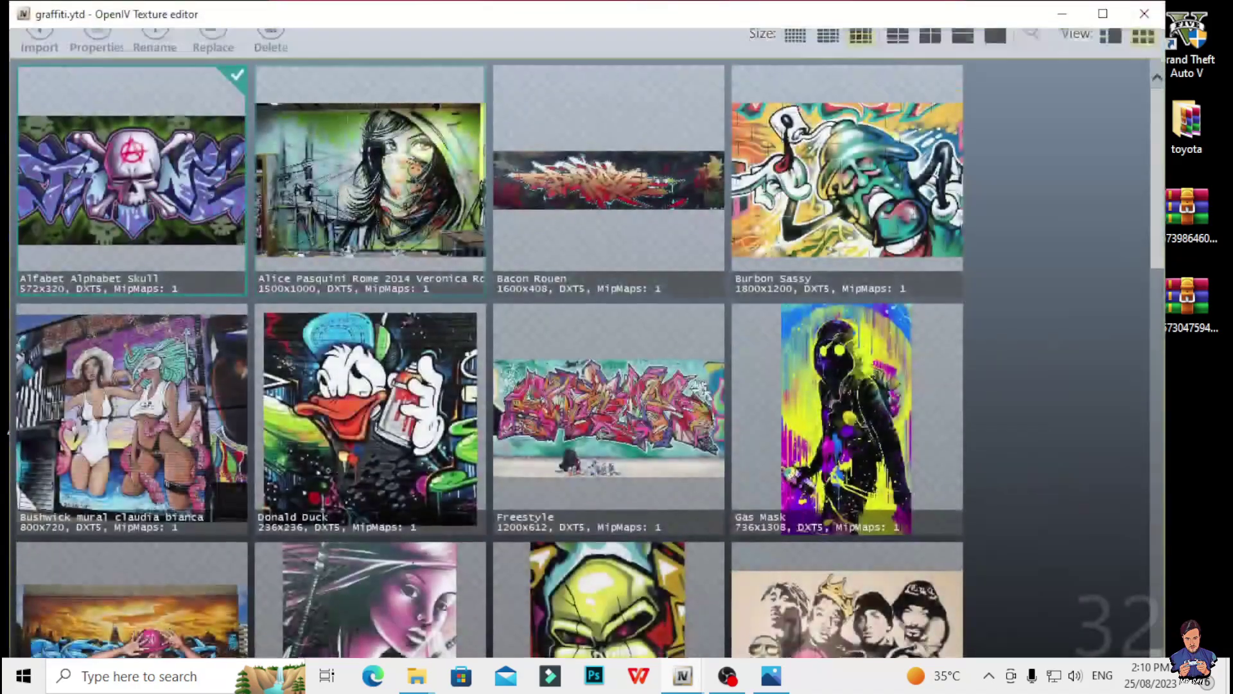
{"action": "scroll", "coordinate": [848, 244], "scroll_direction": "down", "scroll_amount": 5}
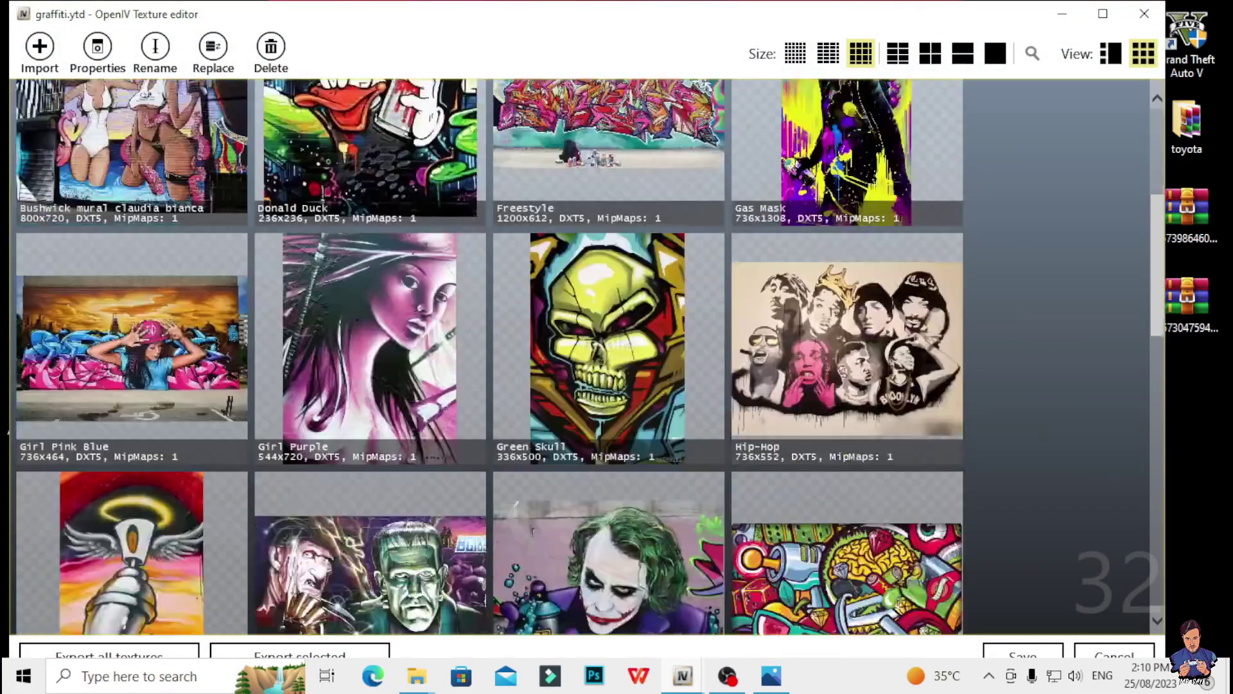
{"action": "scroll", "coordinate": [848, 244], "scroll_direction": "down", "scroll_amount": 10}
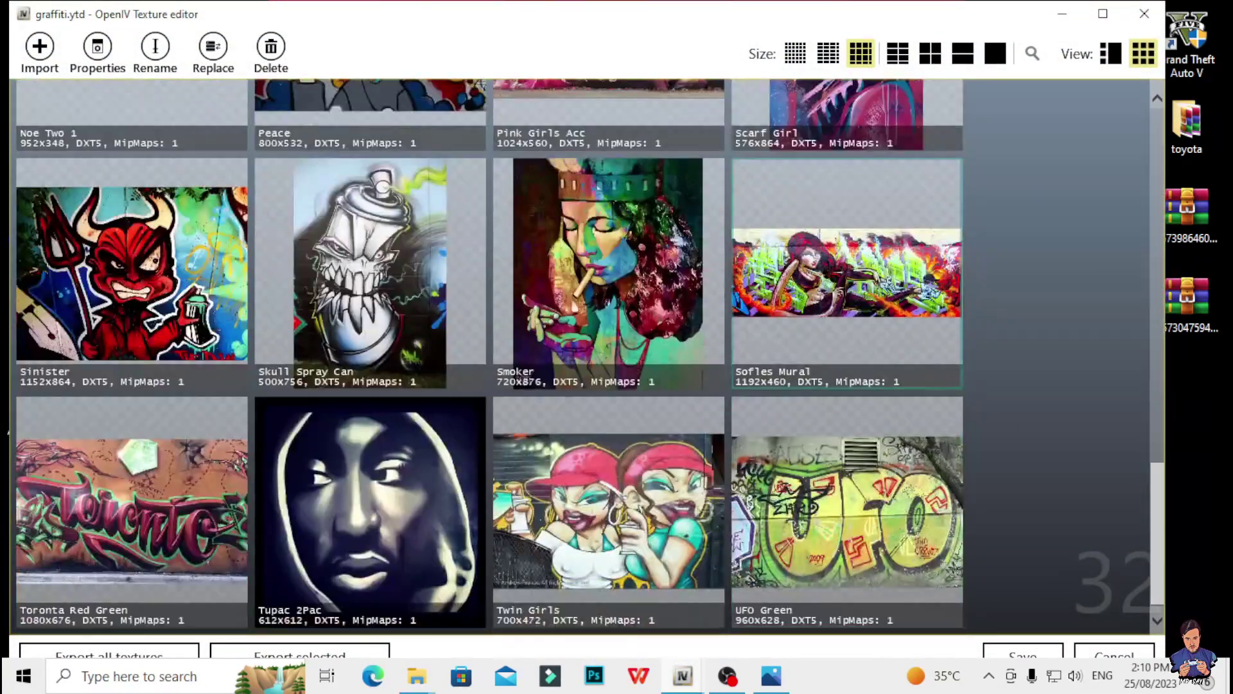
{"action": "scroll", "coordinate": [847, 514], "scroll_direction": "up", "scroll_amount": 15}
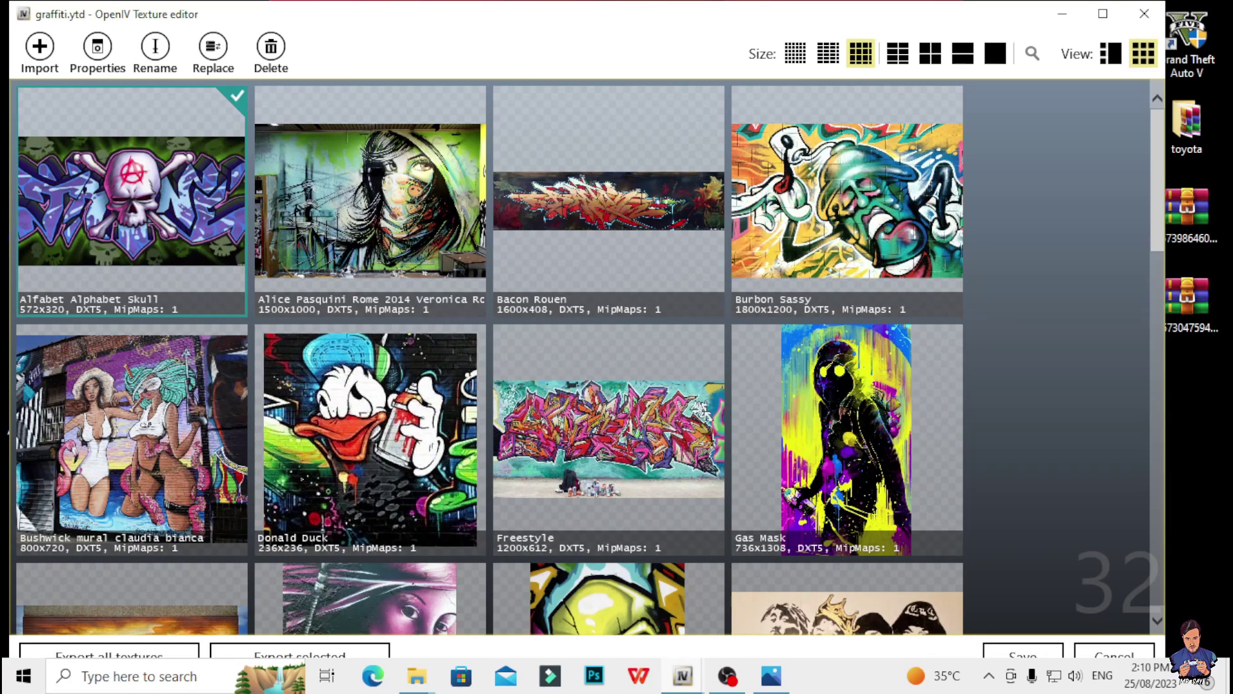
Import 1106268-HSC00001-7, 7162951-KQUBUXKK-32 and ccbec29b282acaa575cde1890e7ae6e2 from Graffiti Mod/Decals/graffiti into graffiti.ytd with automatic MipMap levels and automatic texture format
{"action": "left_click", "coordinate": [40, 47]}
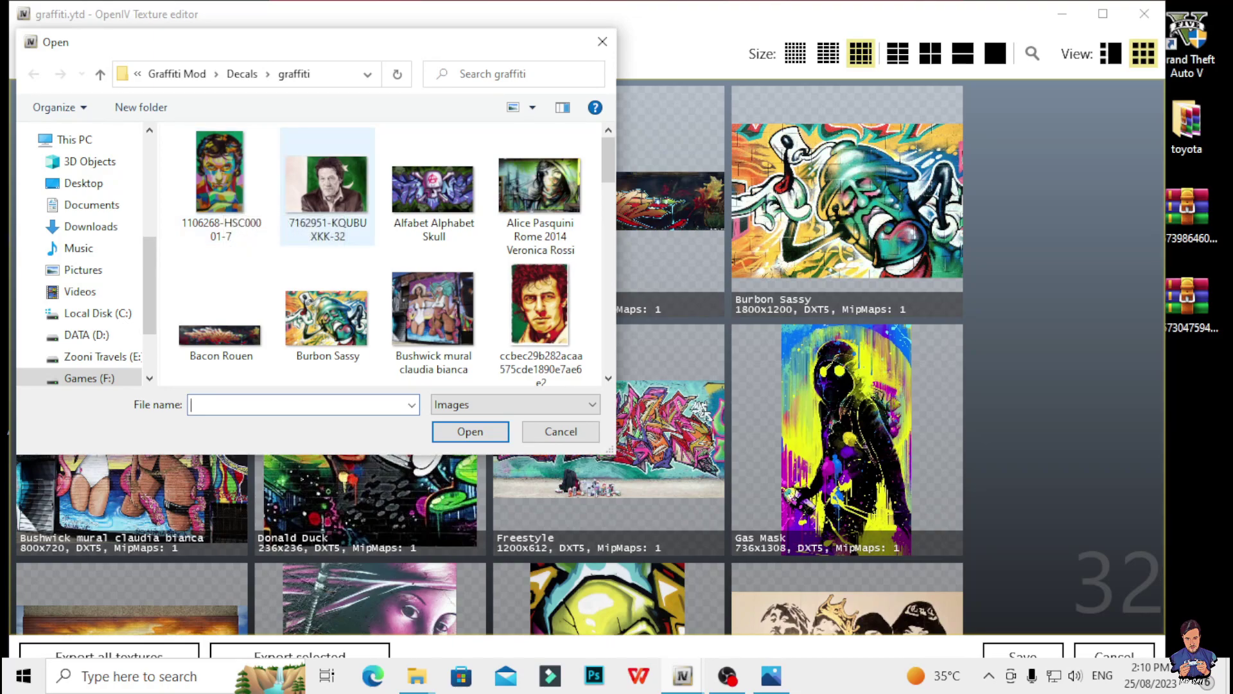
{"action": "left_click", "coordinate": [221, 186]}
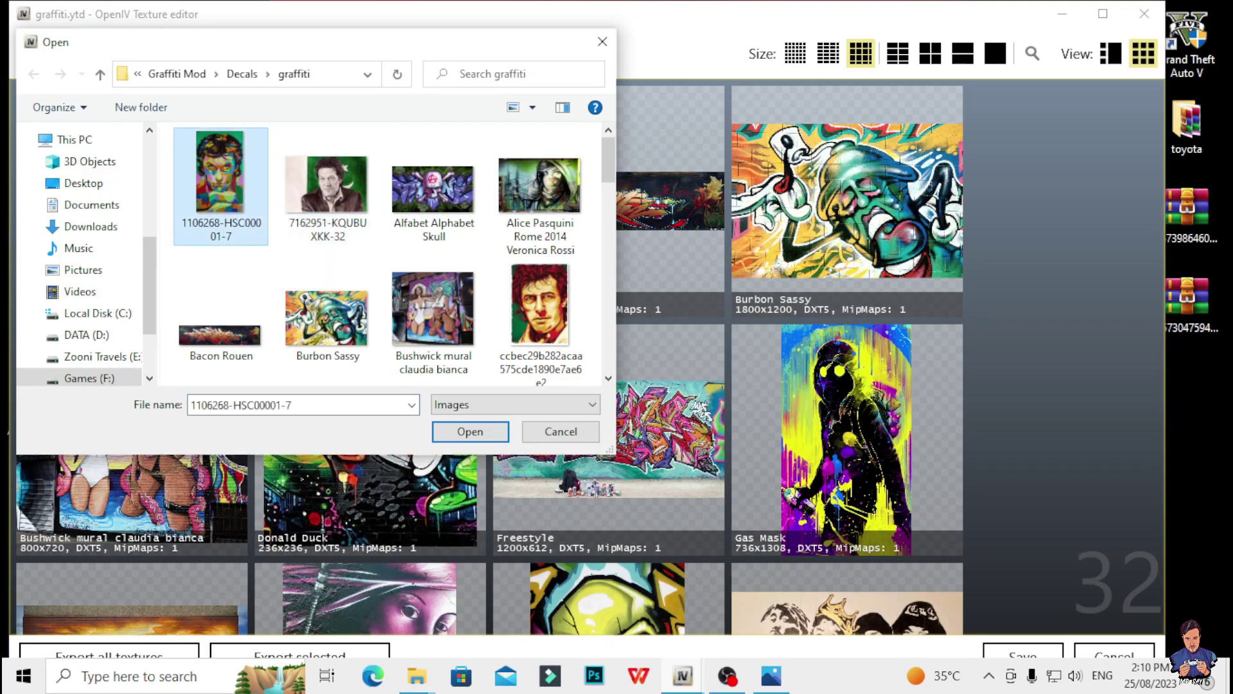
{"action": "left_click", "coordinate": [328, 186], "text": "ctrl"}
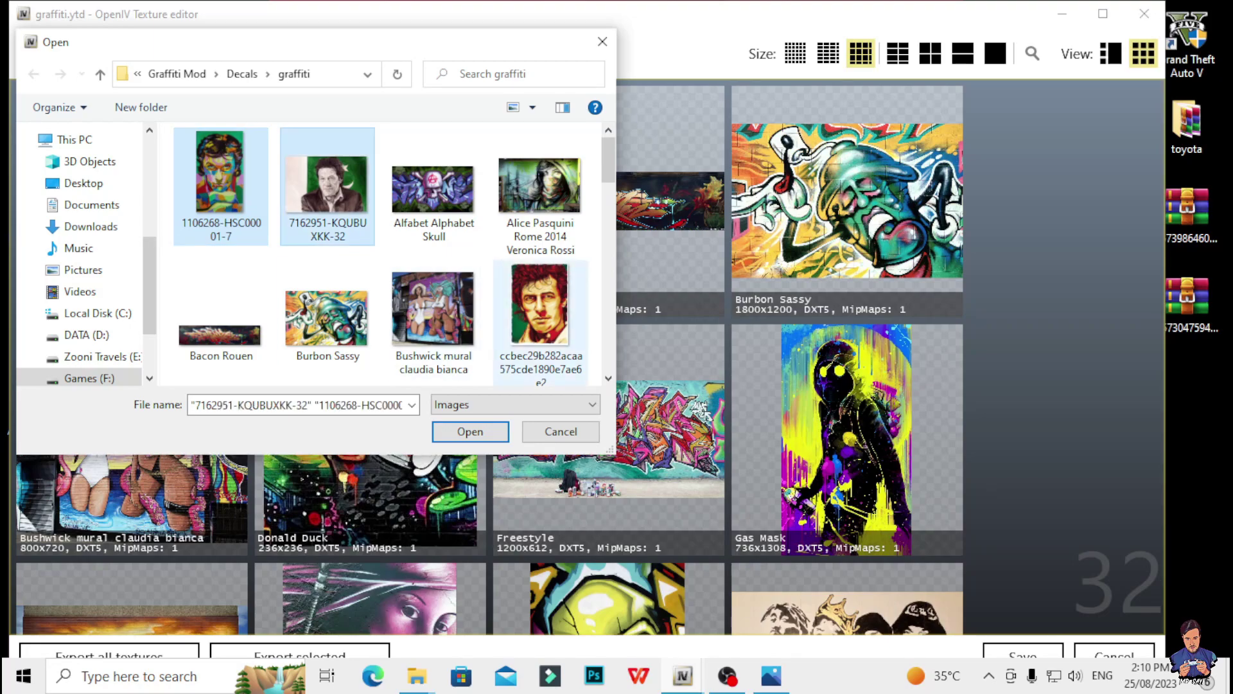
{"action": "left_click", "coordinate": [540, 305], "text": "ctrl"}
{"action": "scroll", "coordinate": [449, 257], "scroll_direction": "down", "scroll_amount": 2}
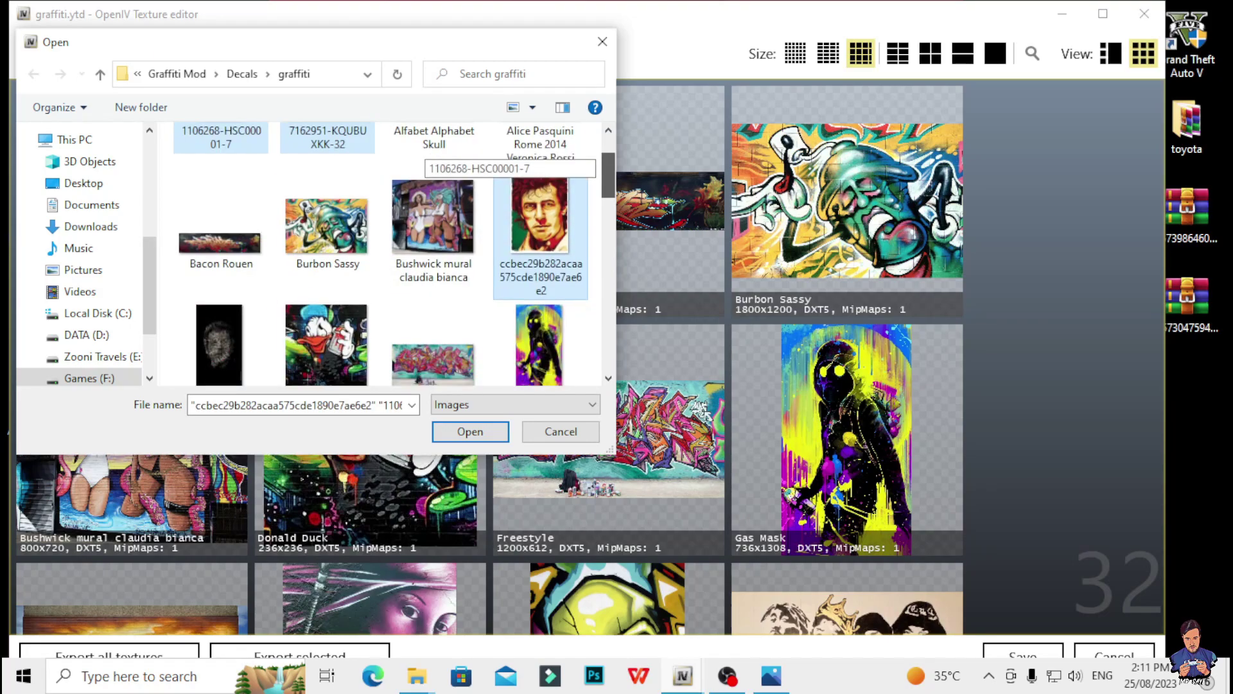
{"action": "left_click", "coordinate": [470, 431]}
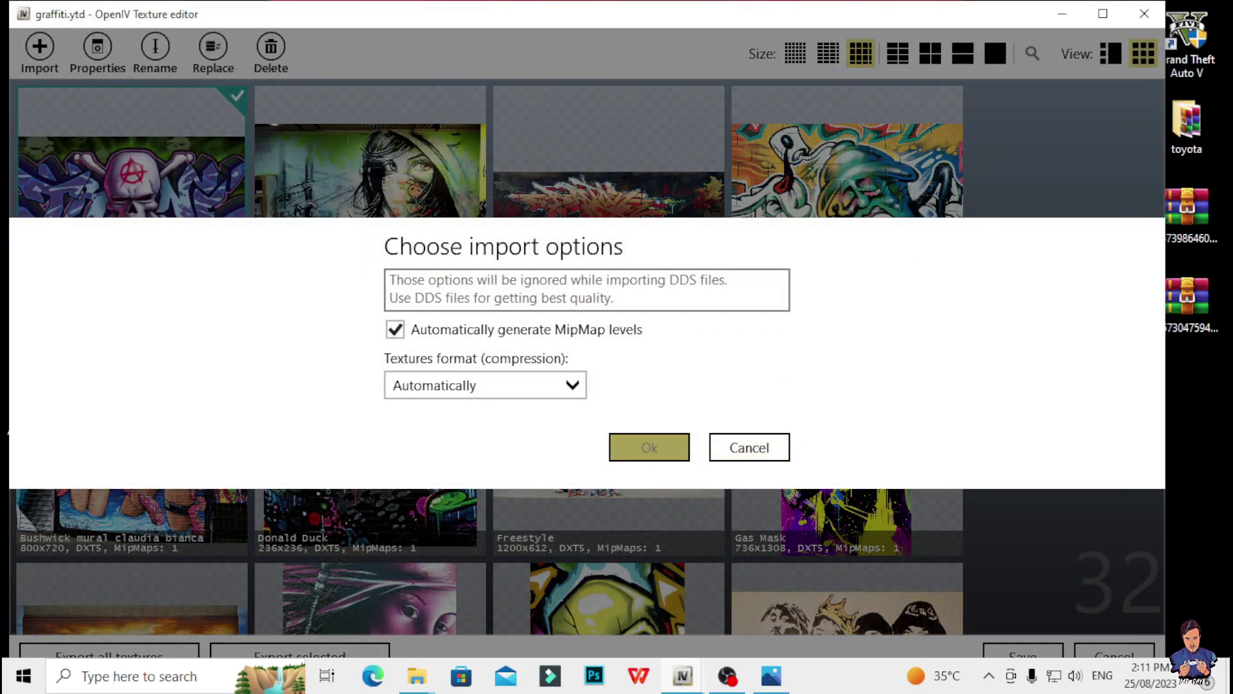
{"action": "left_click", "coordinate": [649, 447]}
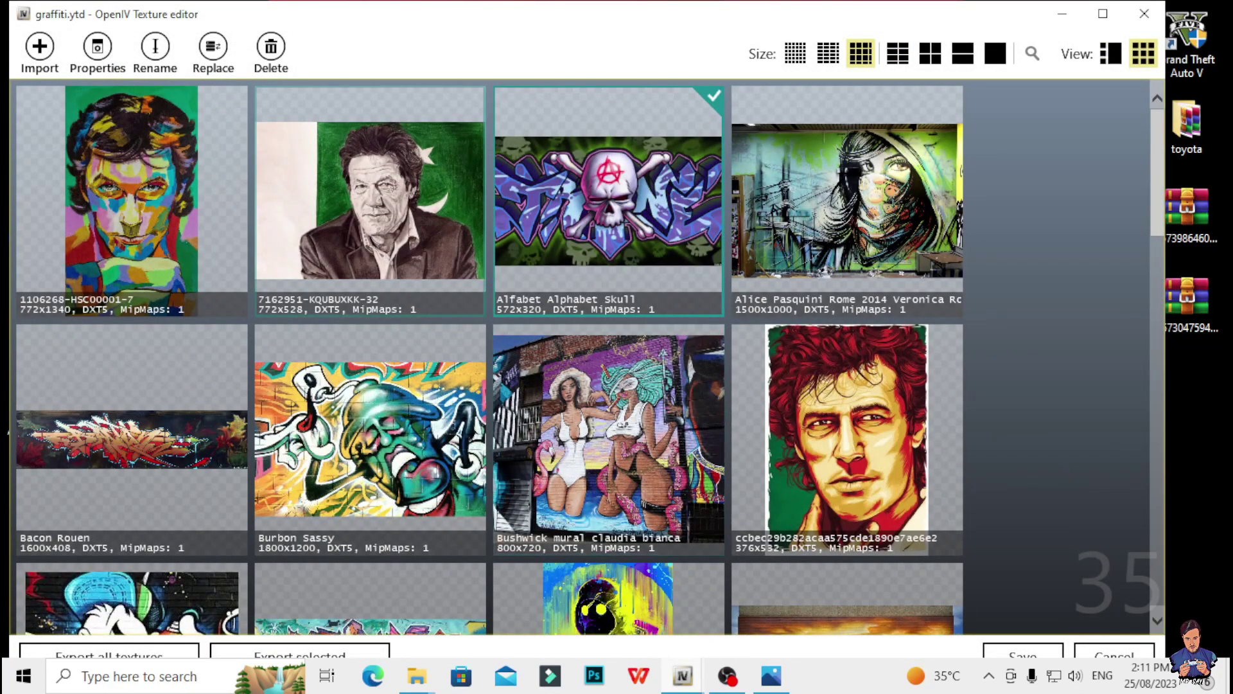
Check the imported images among the other textures in graffiti.ytd and maximize the texture editor window
{"action": "scroll", "coordinate": [370, 440], "scroll_direction": "down", "scroll_amount": 10}
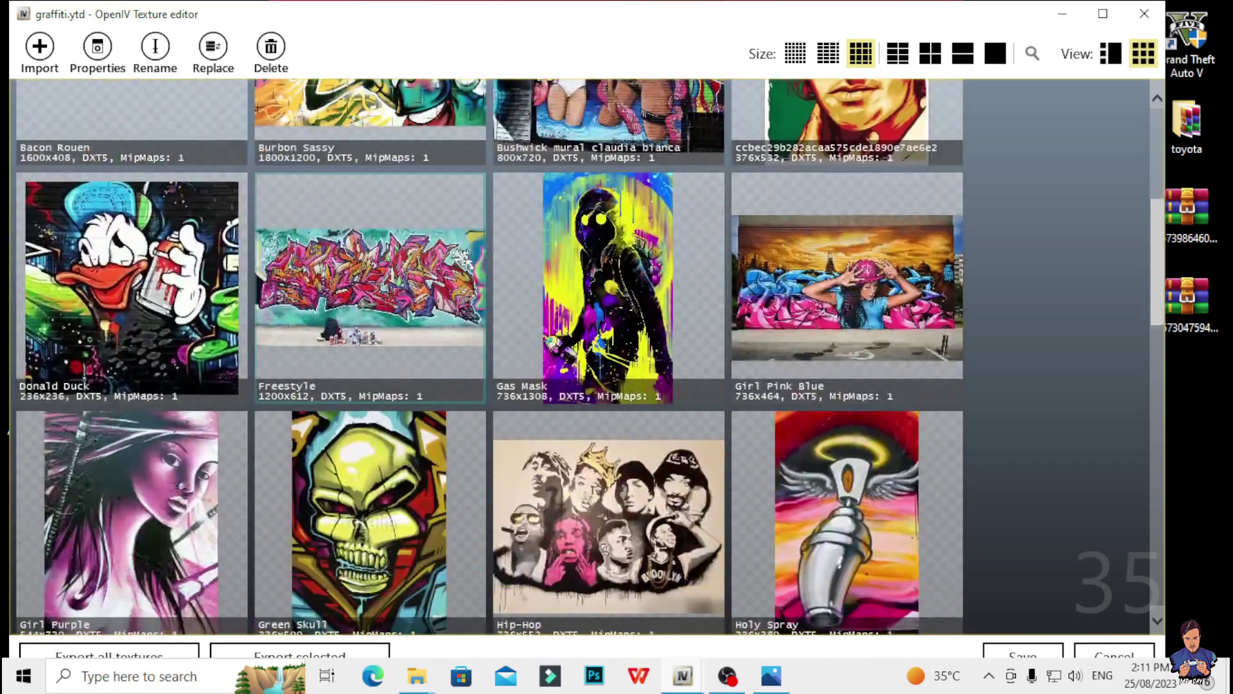
{"action": "scroll", "coordinate": [848, 199], "scroll_direction": "up", "scroll_amount": 10}
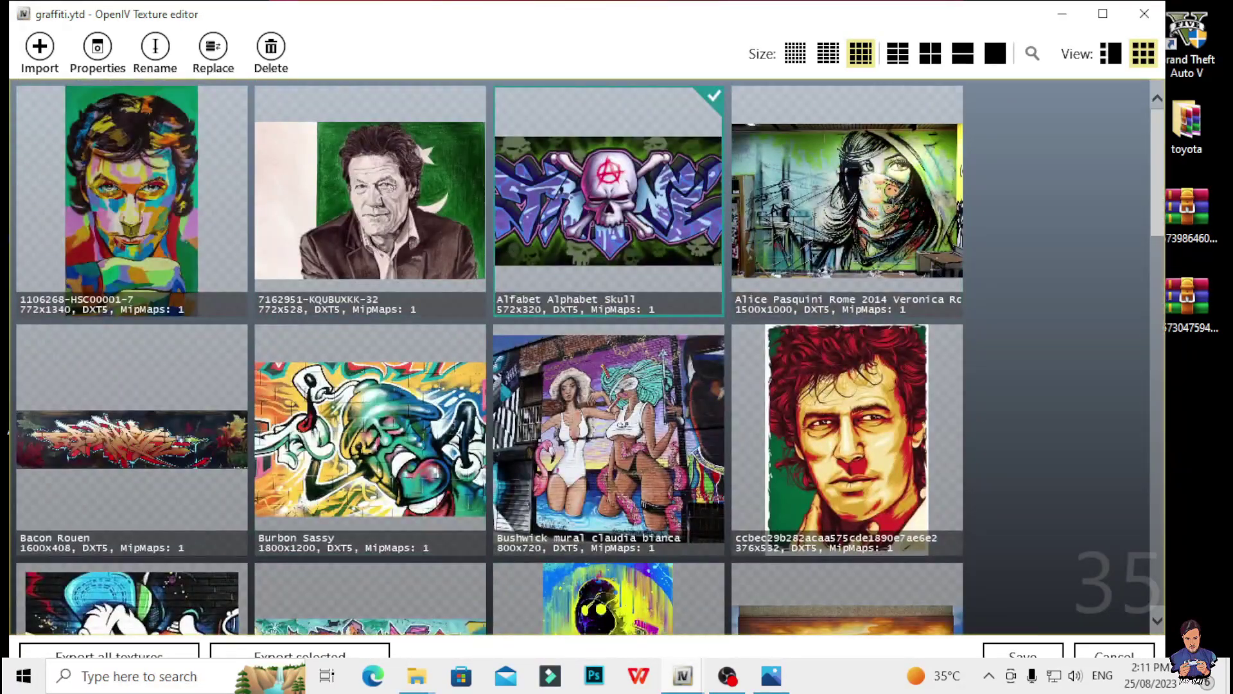
{"action": "scroll", "coordinate": [489, 357], "scroll_direction": "down", "scroll_amount": 15}
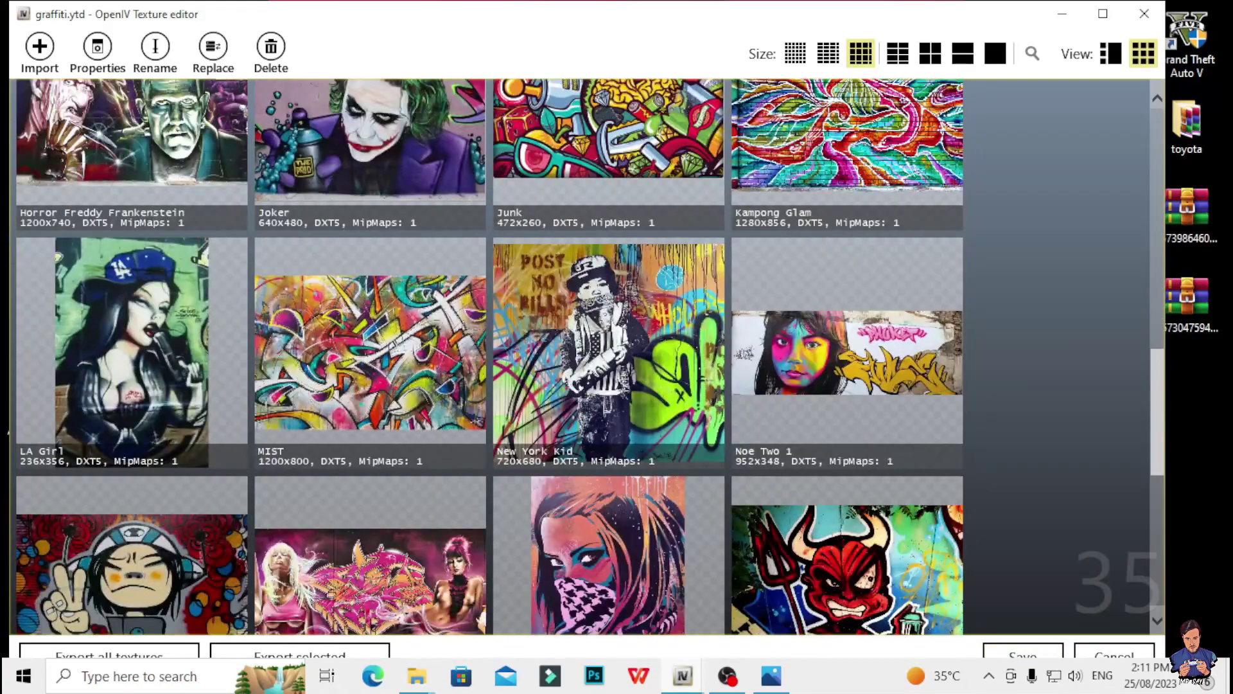
{"action": "left_click", "coordinate": [1103, 14]}
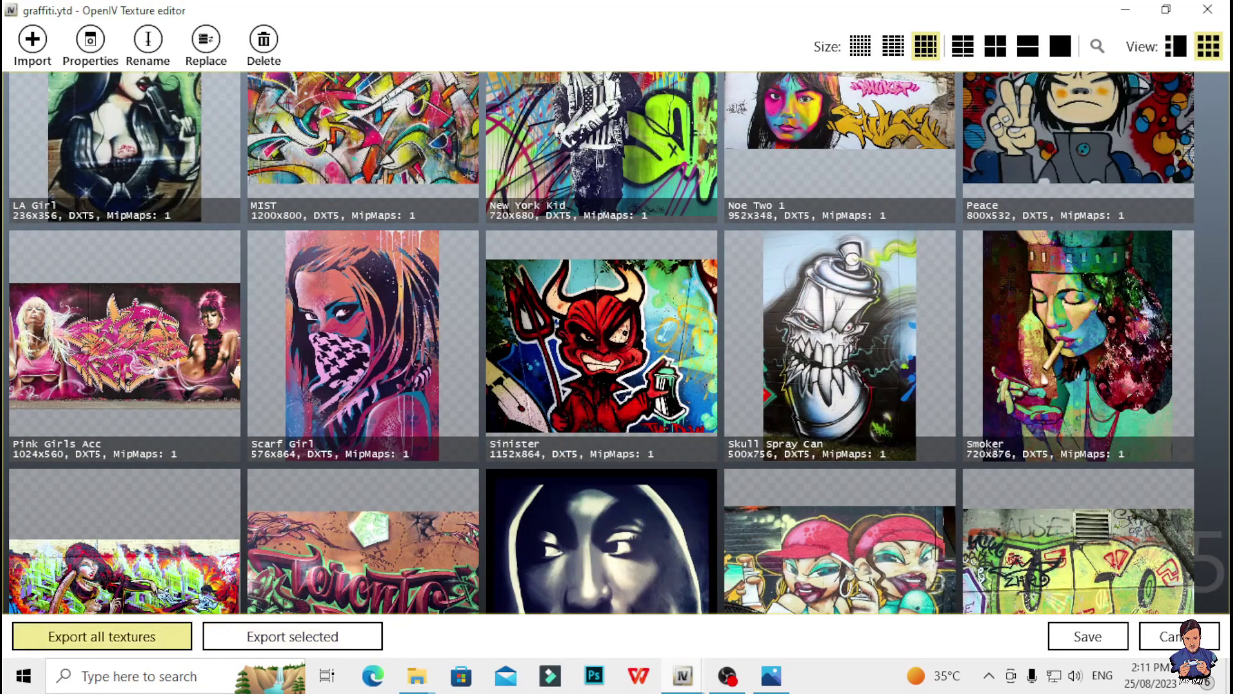
Start exporting all textures as PNG and browse GTA 5 Rockstar/Grand Theft Auto V on DATA (D:) for the destination folder
{"action": "left_click", "coordinate": [102, 636]}
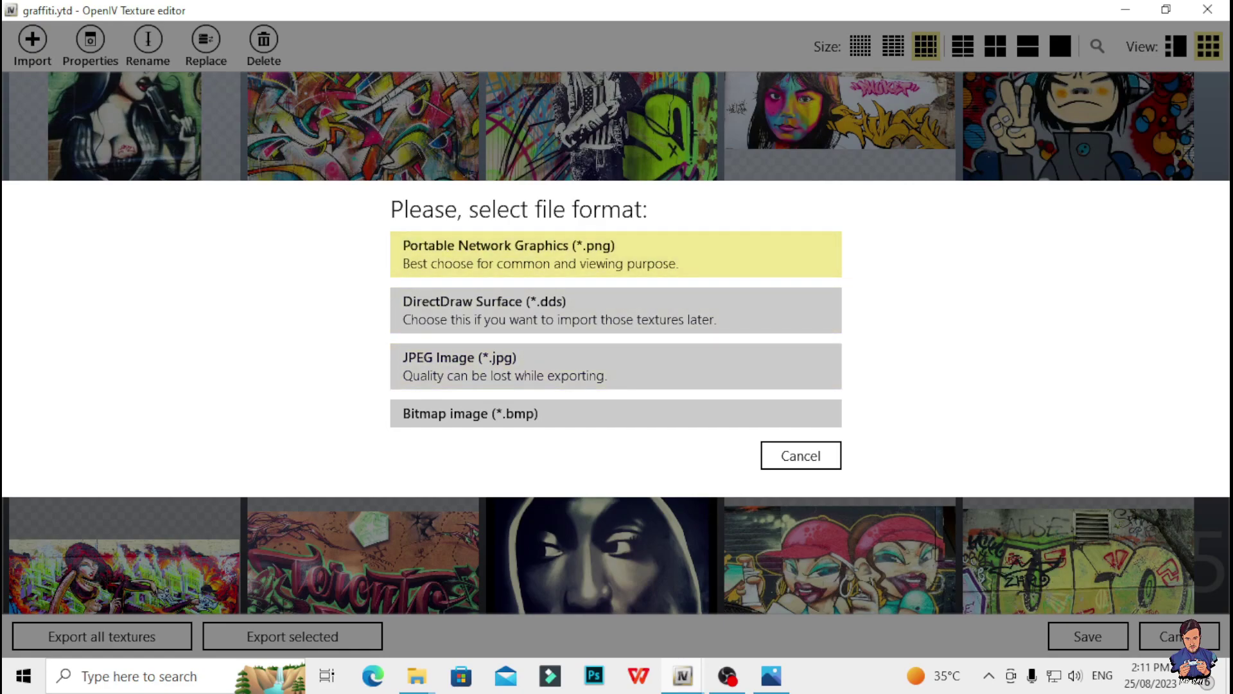
{"action": "left_click", "coordinate": [616, 255]}
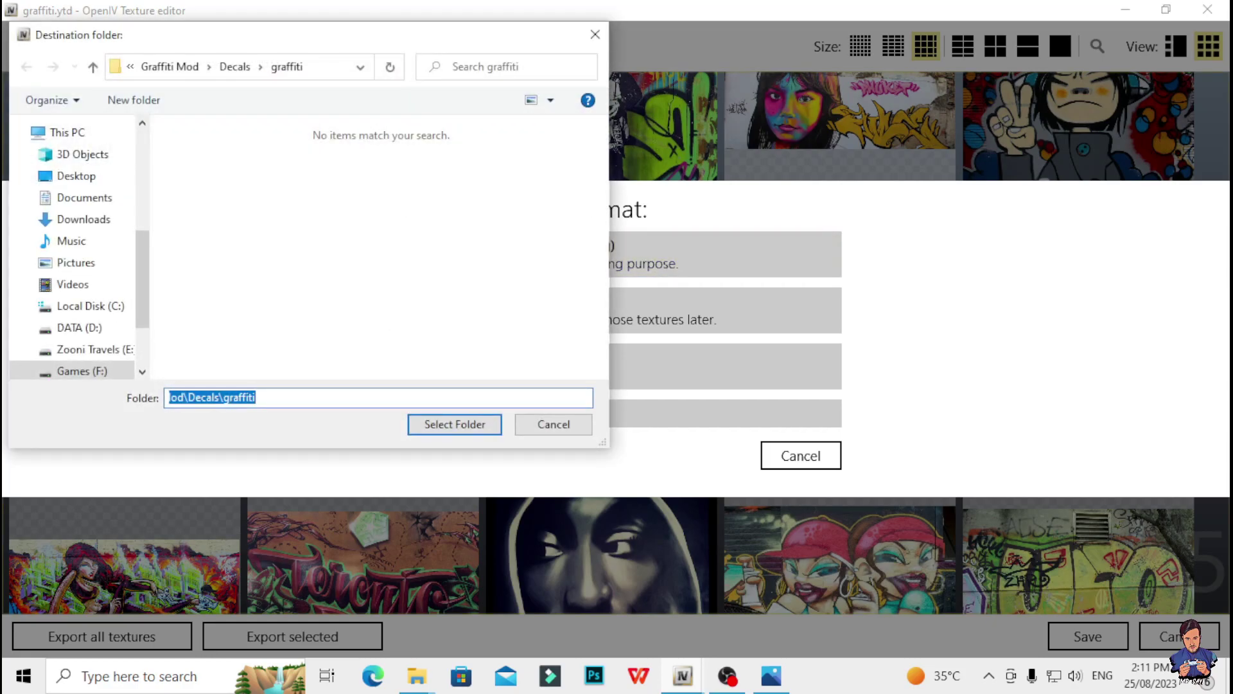
{"action": "scroll", "coordinate": [77, 183], "scroll_direction": "up", "scroll_amount": 5}
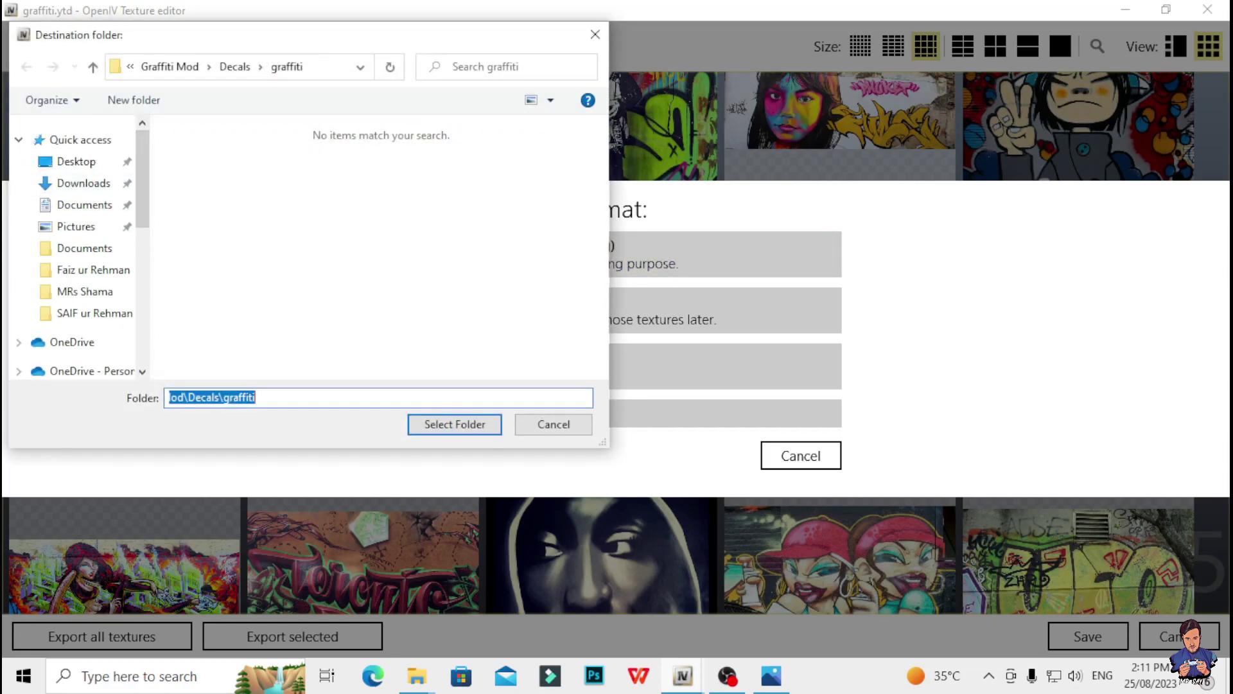
{"action": "scroll", "coordinate": [77, 277], "scroll_direction": "down", "scroll_amount": 5}
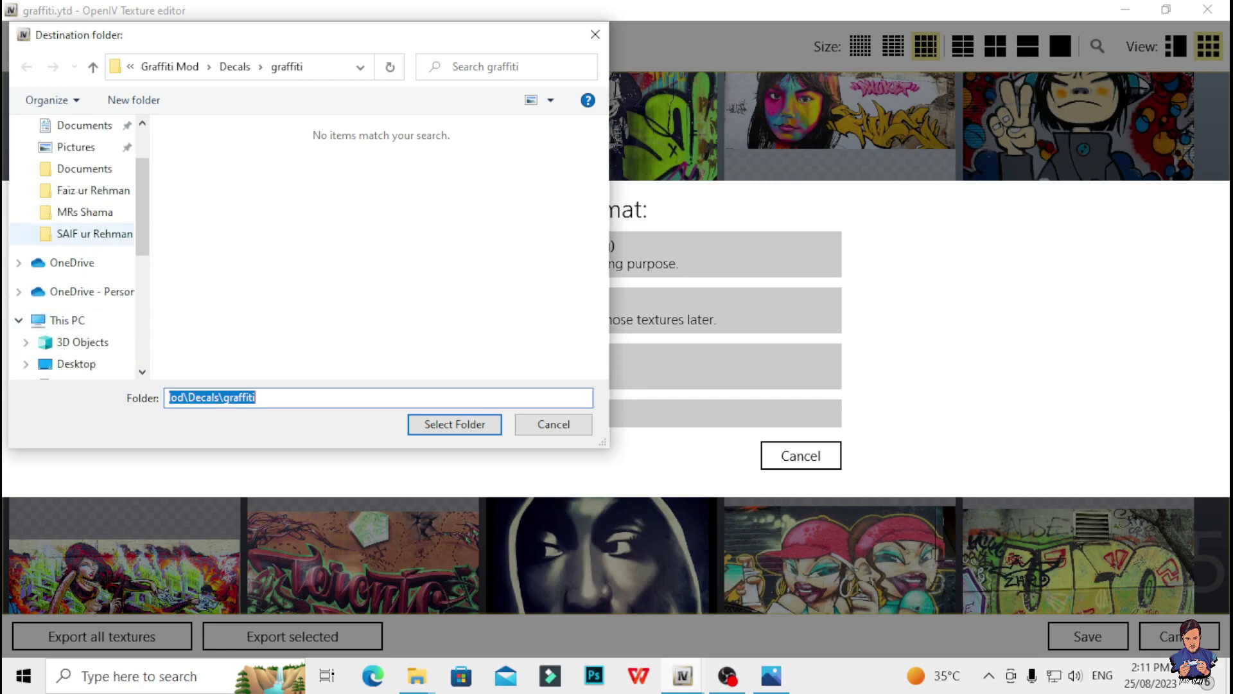
{"action": "scroll", "coordinate": [77, 277], "scroll_direction": "up", "scroll_amount": 1}
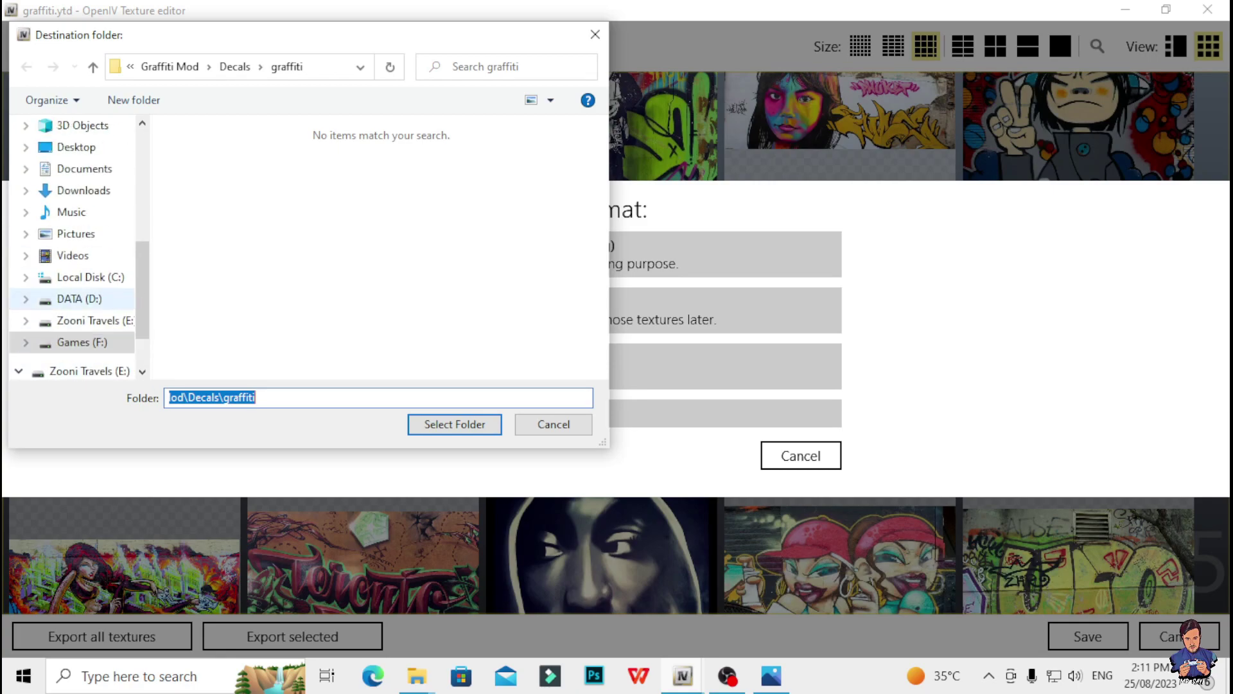
{"action": "double_click", "coordinate": [79, 300]}
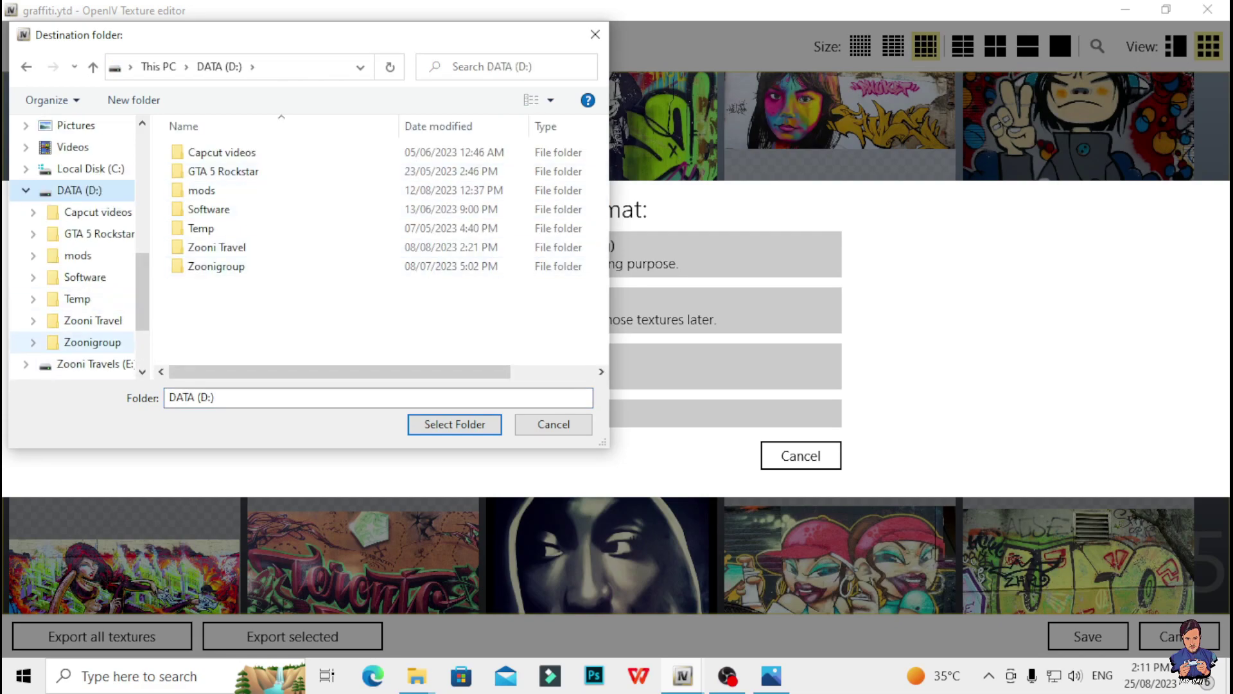
{"action": "double_click", "coordinate": [225, 171]}
{"action": "double_click", "coordinate": [225, 152]}
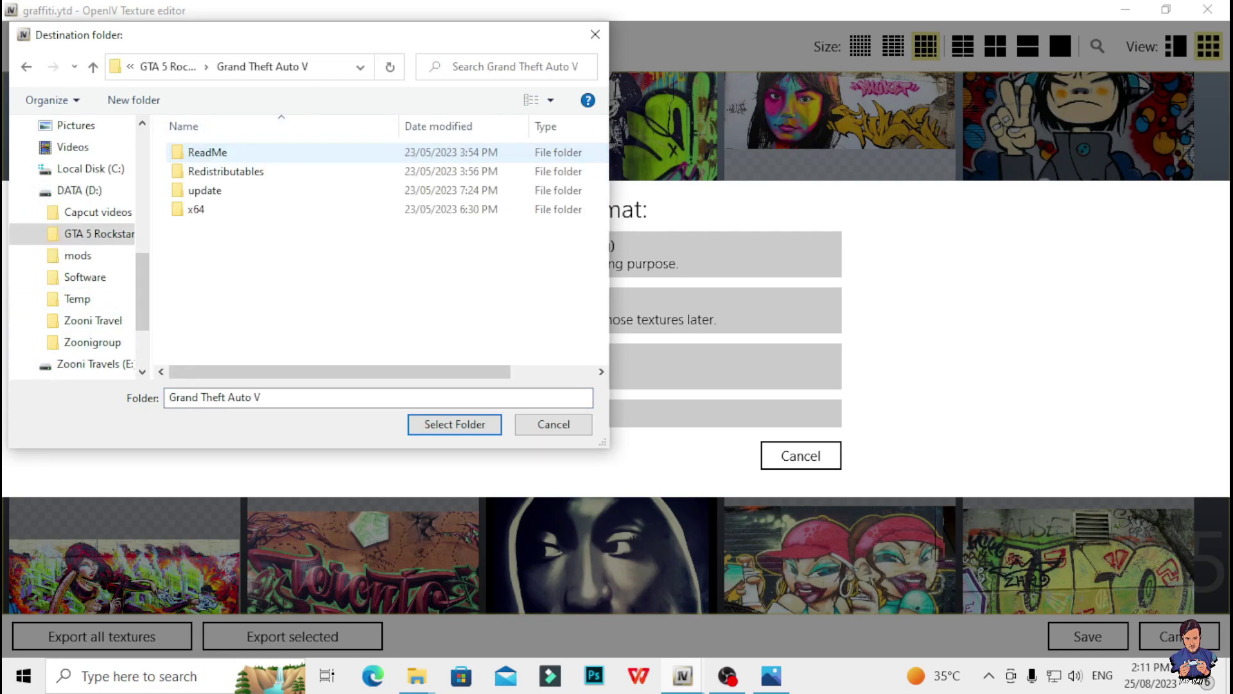
{"action": "left_click", "coordinate": [93, 67]}
{"action": "left_click", "coordinate": [93, 67]}
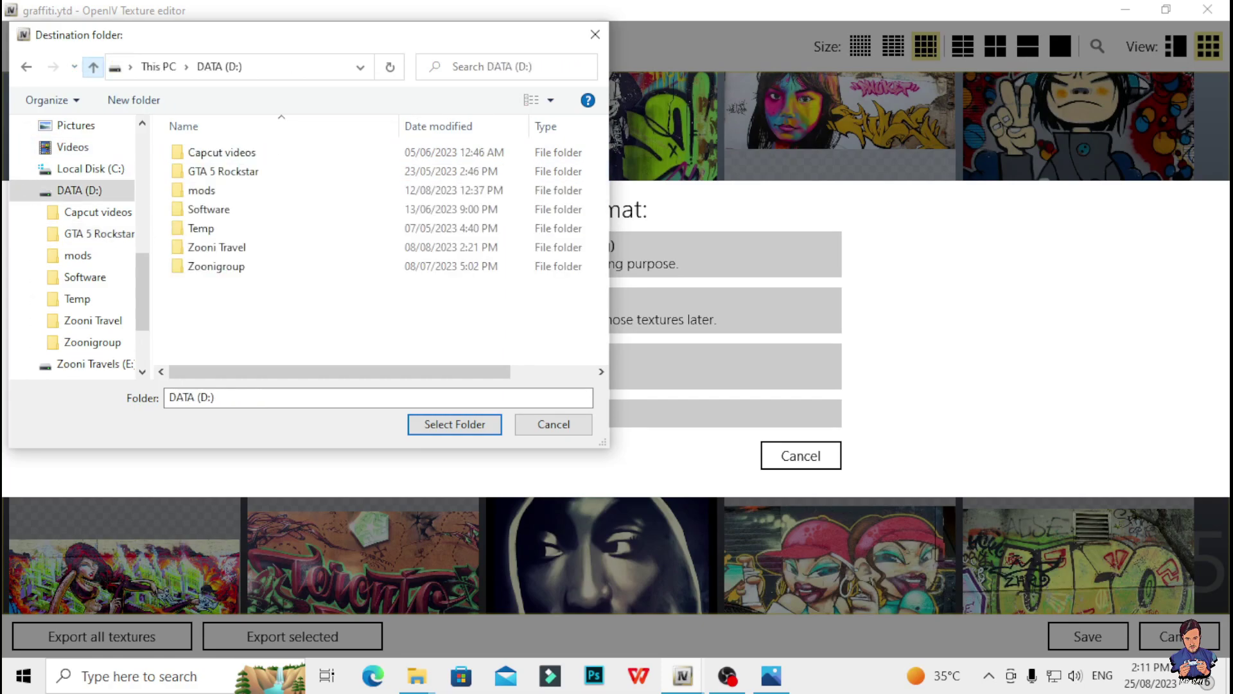
{"action": "left_click", "coordinate": [93, 67]}
Browse the export destination to GTA 5 Fitgirl/Grand Theft Auto V/scripts/Graffiti Mod/Decals/graffiti on Games (F:)
{"action": "scroll", "coordinate": [86, 303], "scroll_direction": "down", "scroll_amount": 1}
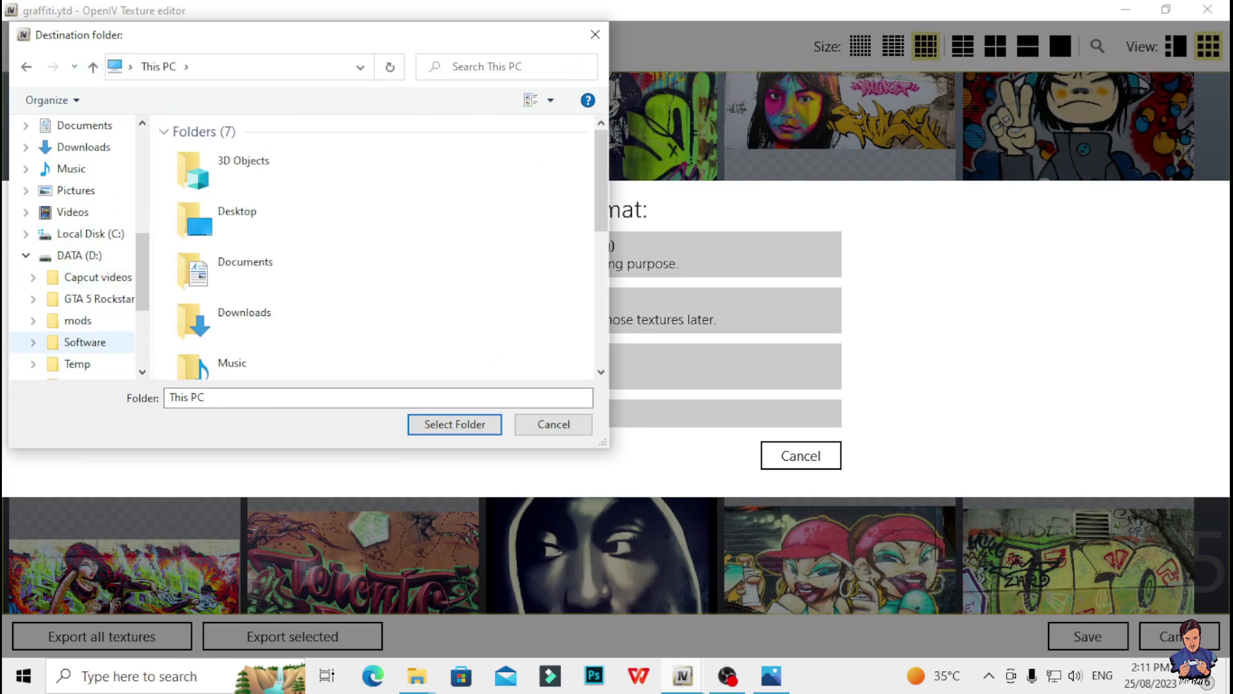
{"action": "scroll", "coordinate": [77, 341], "scroll_direction": "down", "scroll_amount": 3}
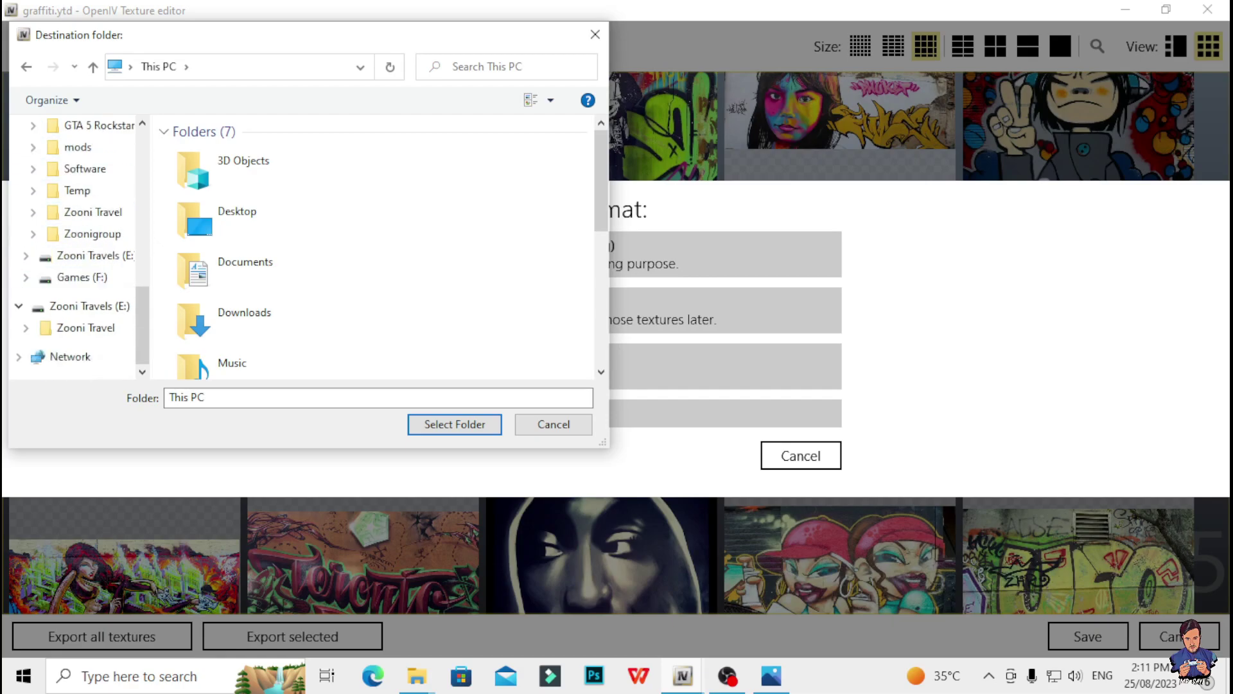
{"action": "scroll", "coordinate": [77, 347], "scroll_direction": "up", "scroll_amount": 2}
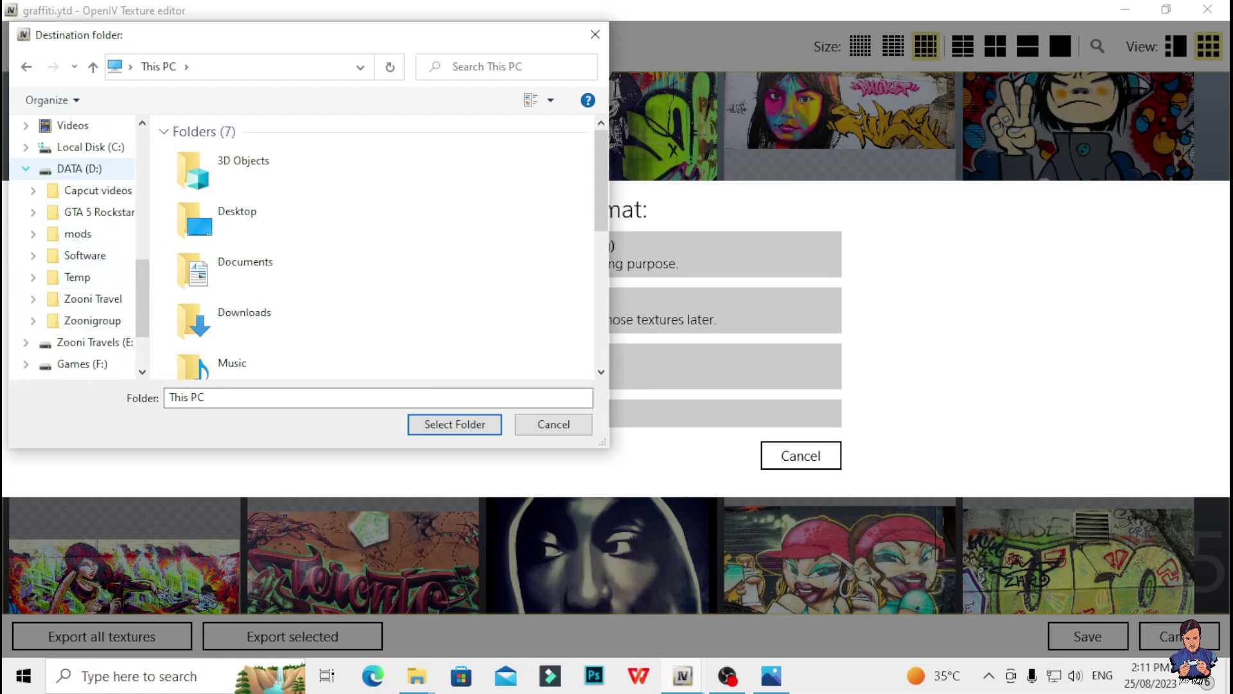
{"action": "left_click", "coordinate": [26, 168]}
{"action": "left_click", "coordinate": [81, 276]}
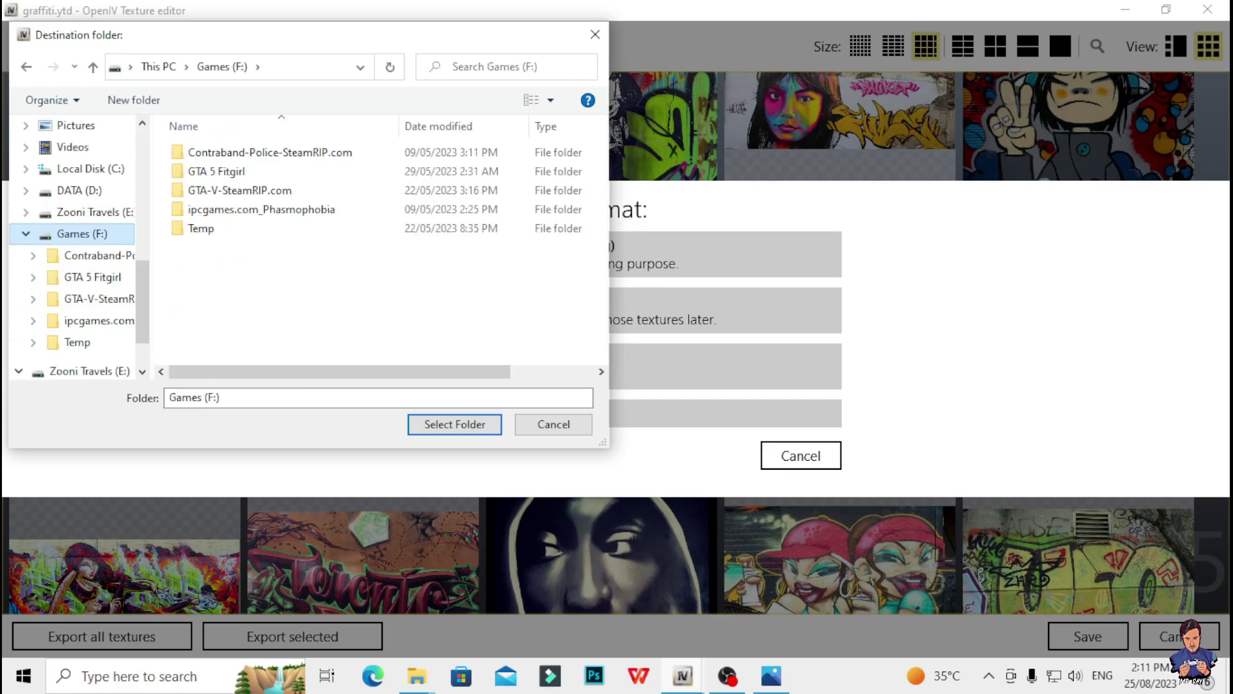
{"action": "double_click", "coordinate": [216, 171]}
{"action": "double_click", "coordinate": [225, 152]}
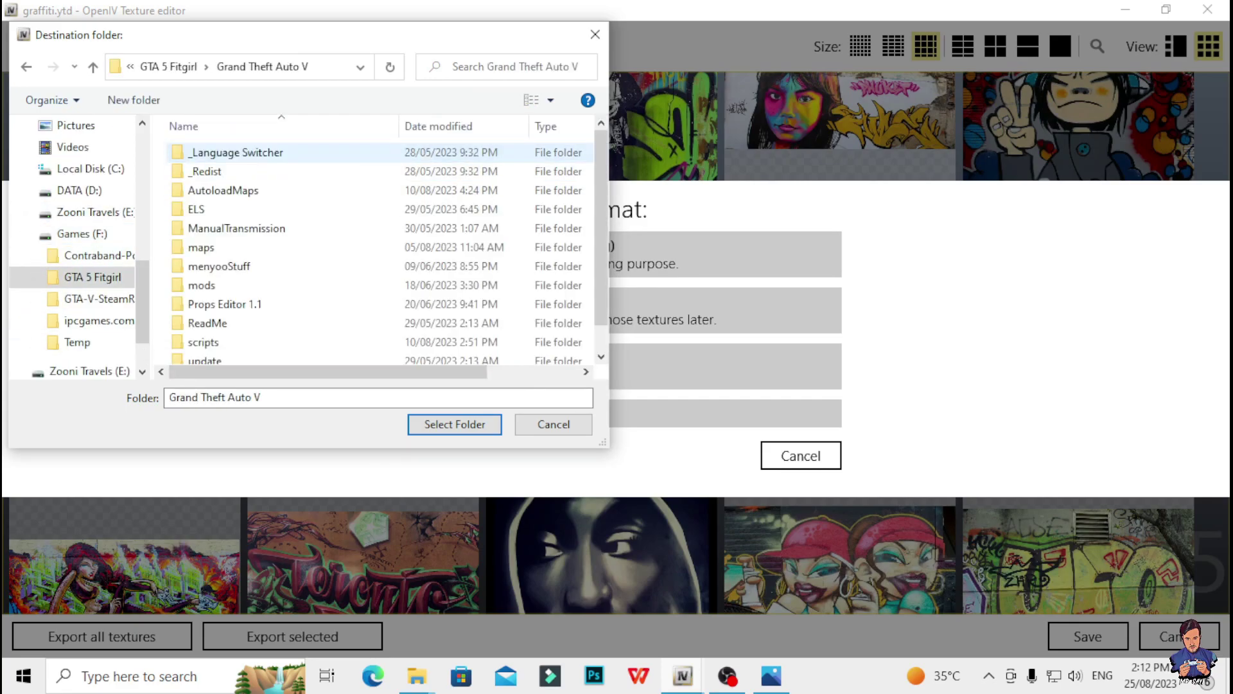
{"action": "double_click", "coordinate": [206, 285]}
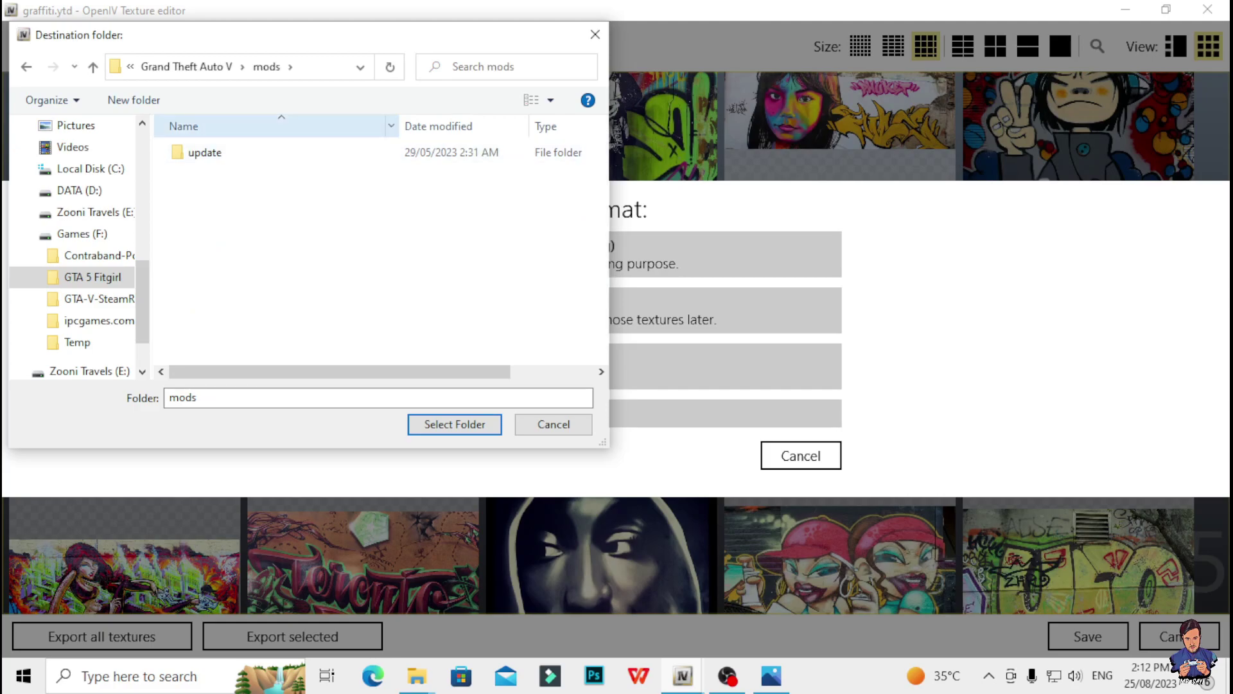
{"action": "left_click", "coordinate": [93, 66]}
{"action": "double_click", "coordinate": [199, 343]}
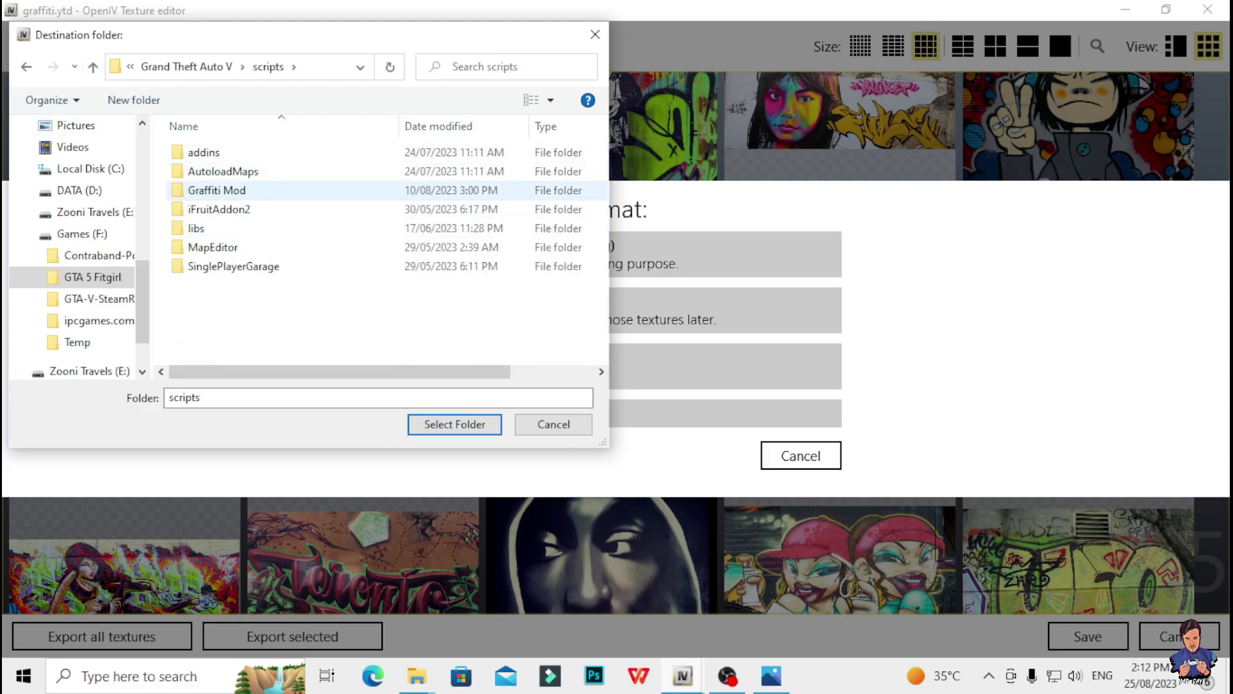
{"action": "double_click", "coordinate": [248, 190]}
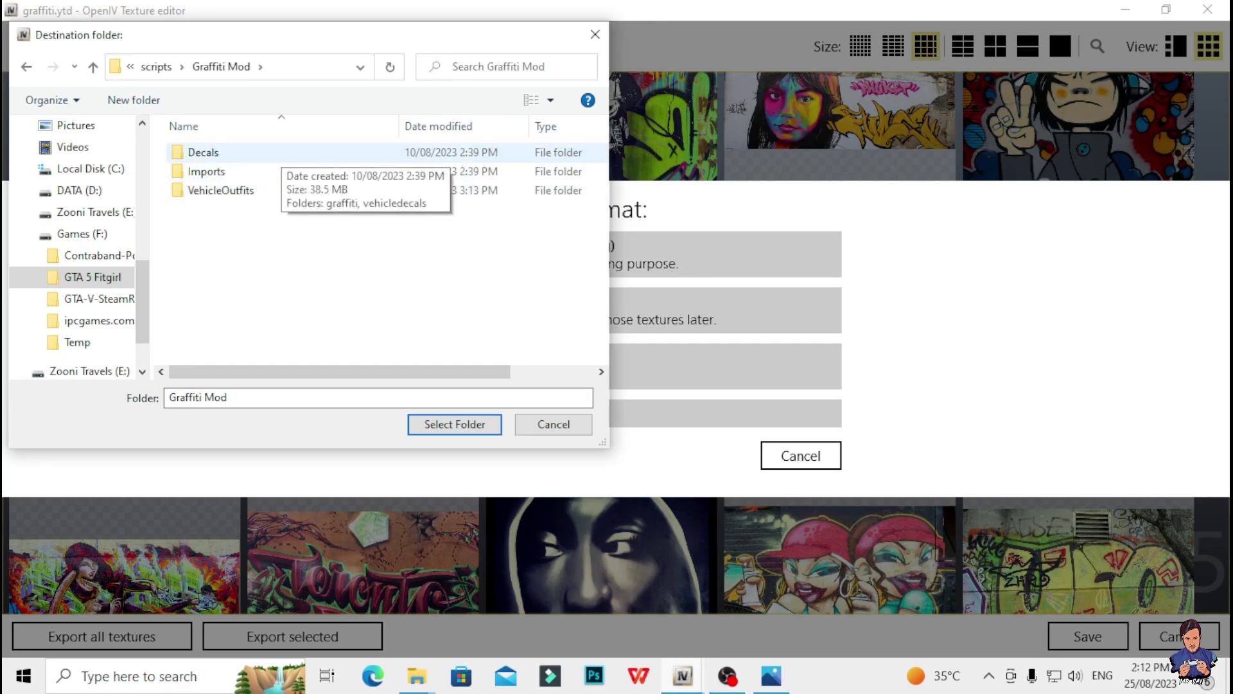
{"action": "double_click", "coordinate": [276, 154]}
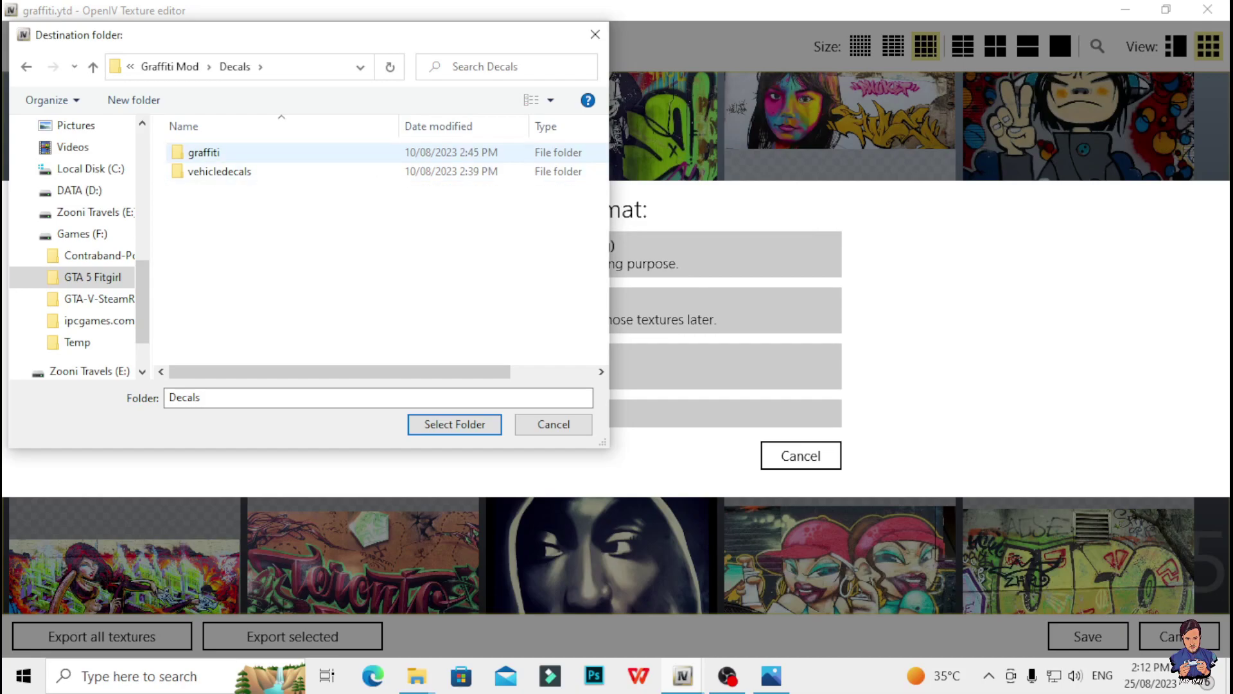
{"action": "double_click", "coordinate": [276, 155]}
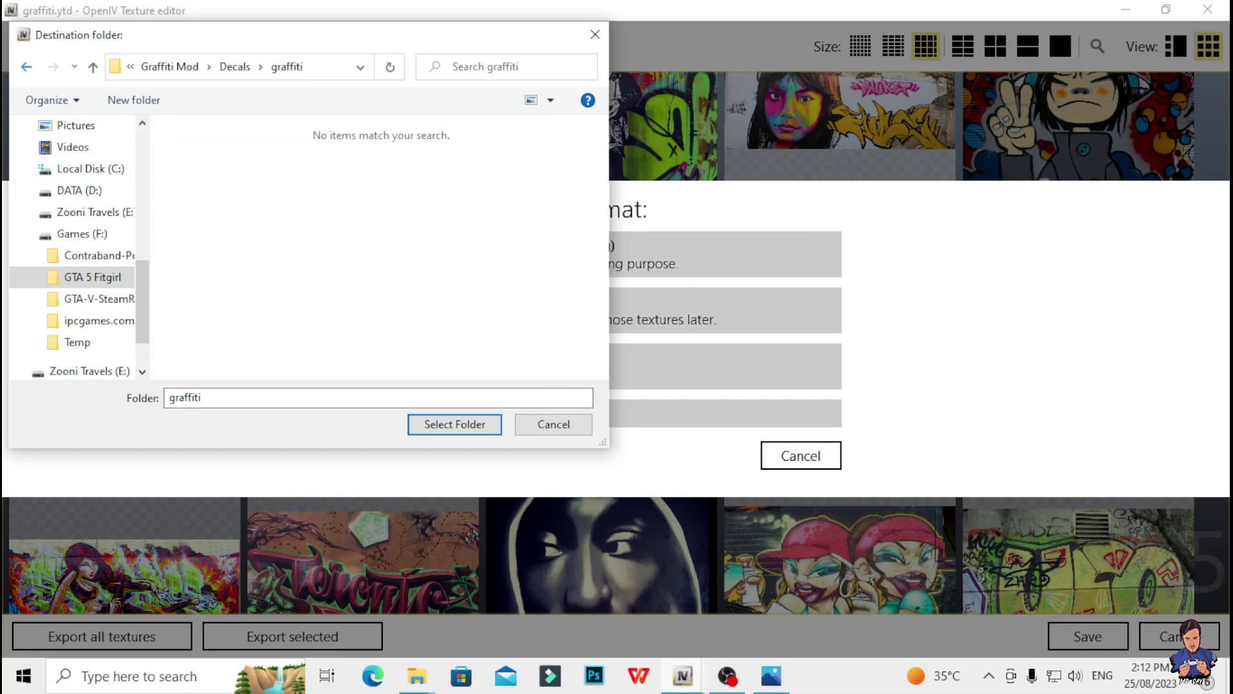
Retrace the destination path from Graffiti Mod through Decals to graffiti, and leave the texture export without picking a file format
{"action": "key", "text": "alt+Left"}
{"action": "key", "text": "alt+Left"}
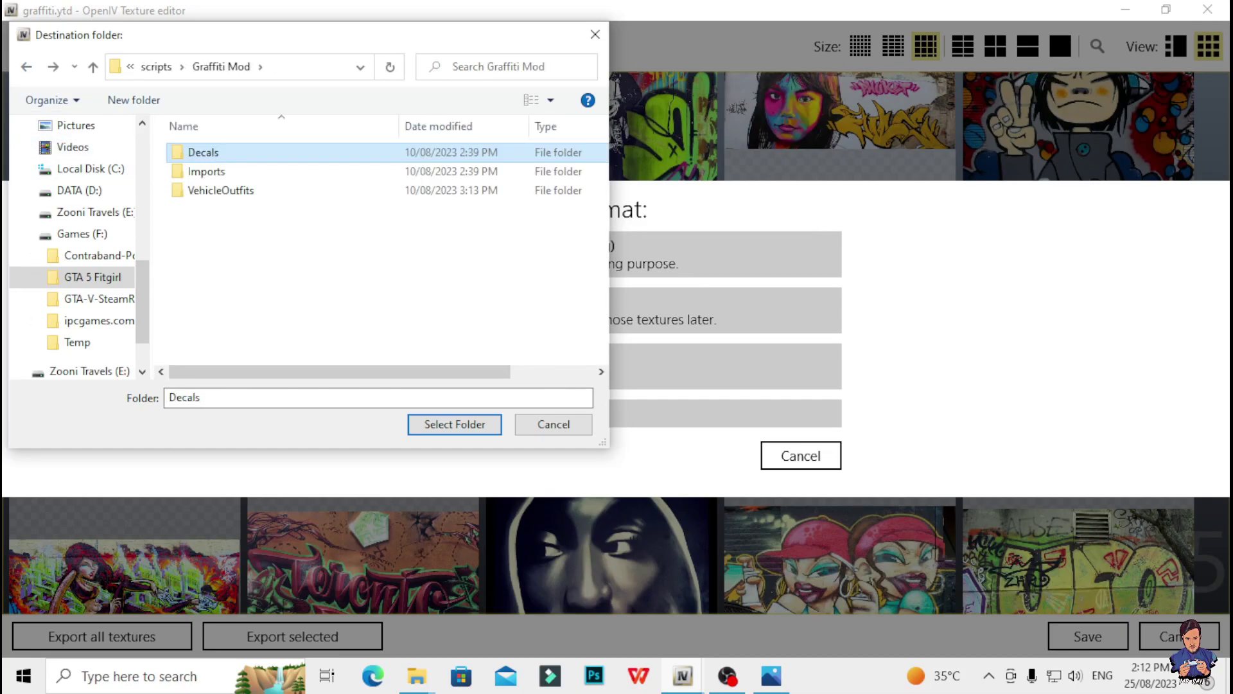
{"action": "double_click", "coordinate": [277, 153]}
{"action": "double_click", "coordinate": [276, 153]}
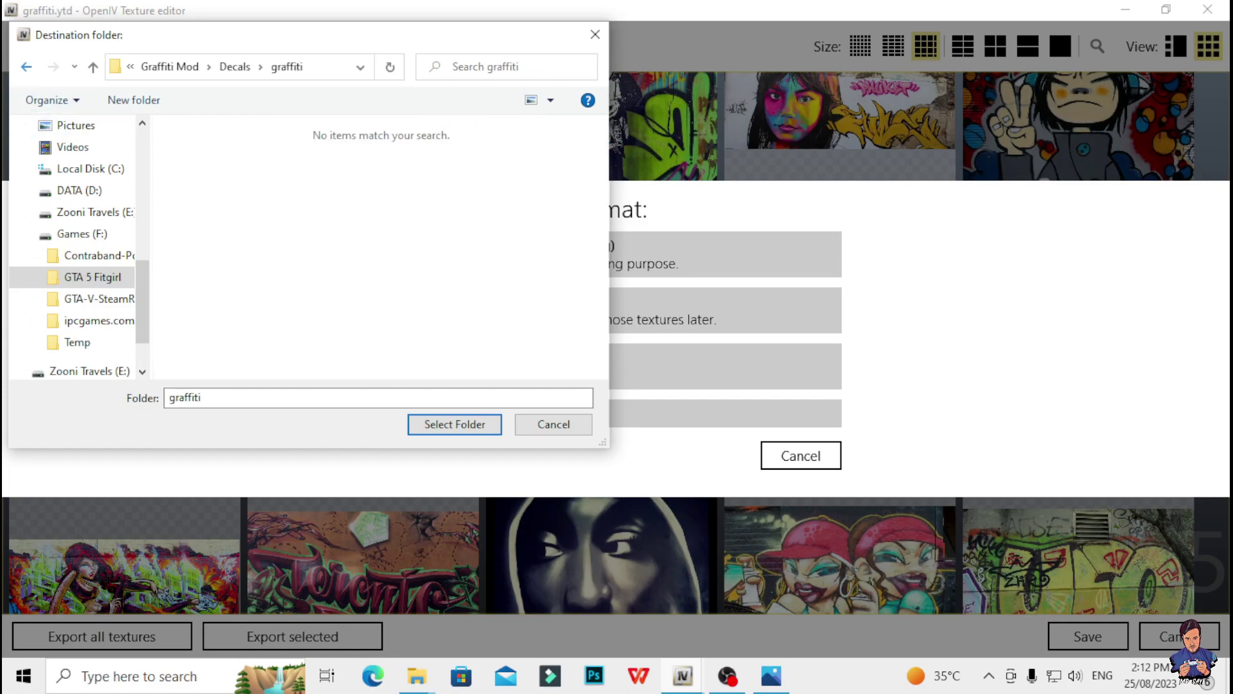
{"action": "key", "text": "alt+Left"}
{"action": "left_click", "coordinate": [455, 425]}
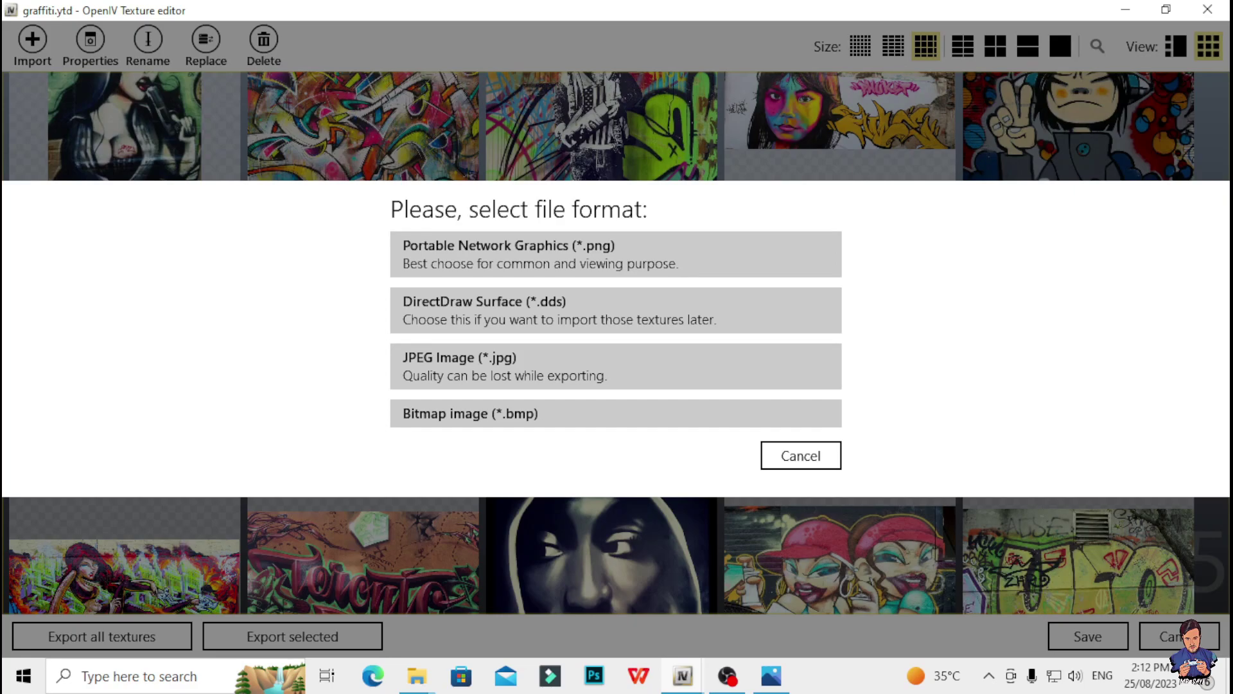
{"action": "left_click", "coordinate": [801, 455]}
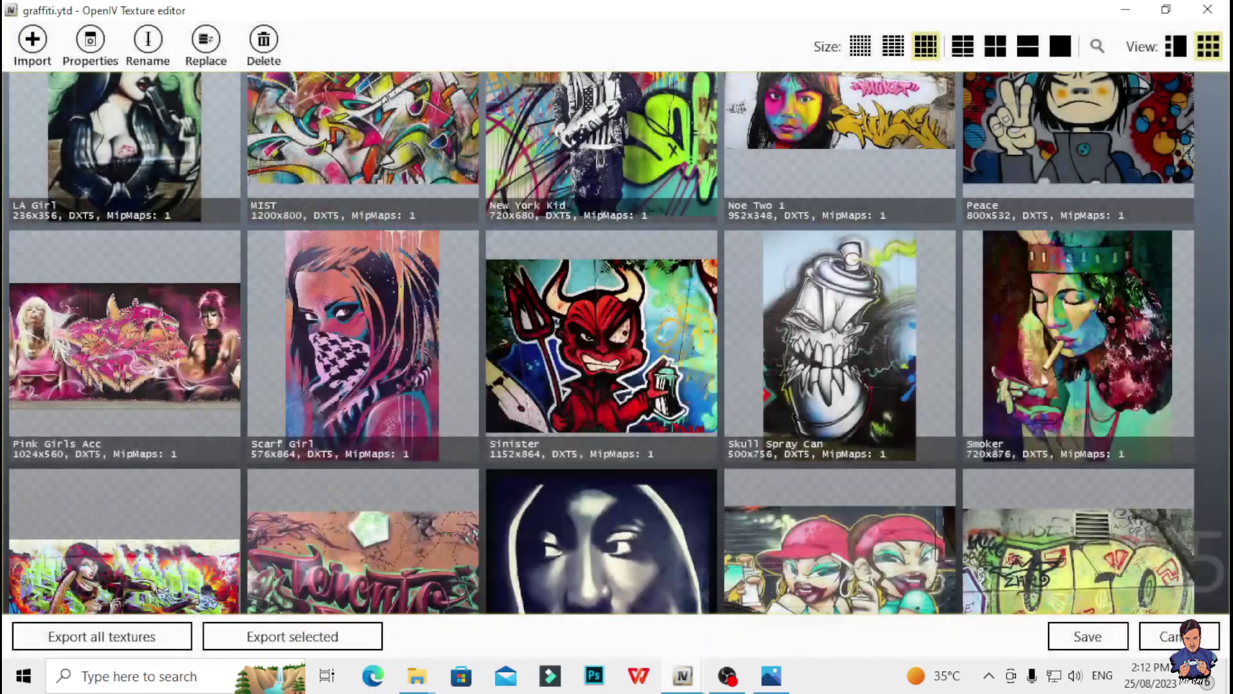
Switch to File Explorer and open GTA 5 Fitgirl/Grand Theft Auto V on Games (F:)
{"action": "scroll", "coordinate": [602, 343], "scroll_direction": "up", "scroll_amount": 5}
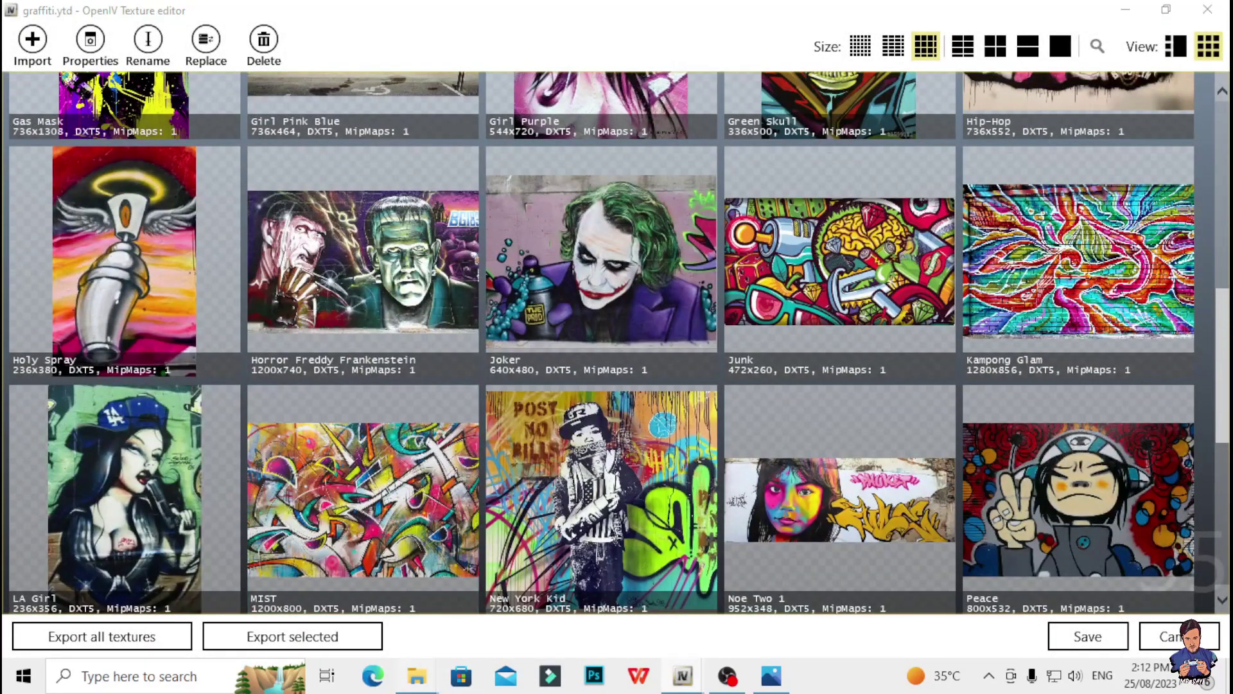
{"action": "mouse_move", "coordinate": [417, 676]}
{"action": "left_click", "coordinate": [417, 594]}
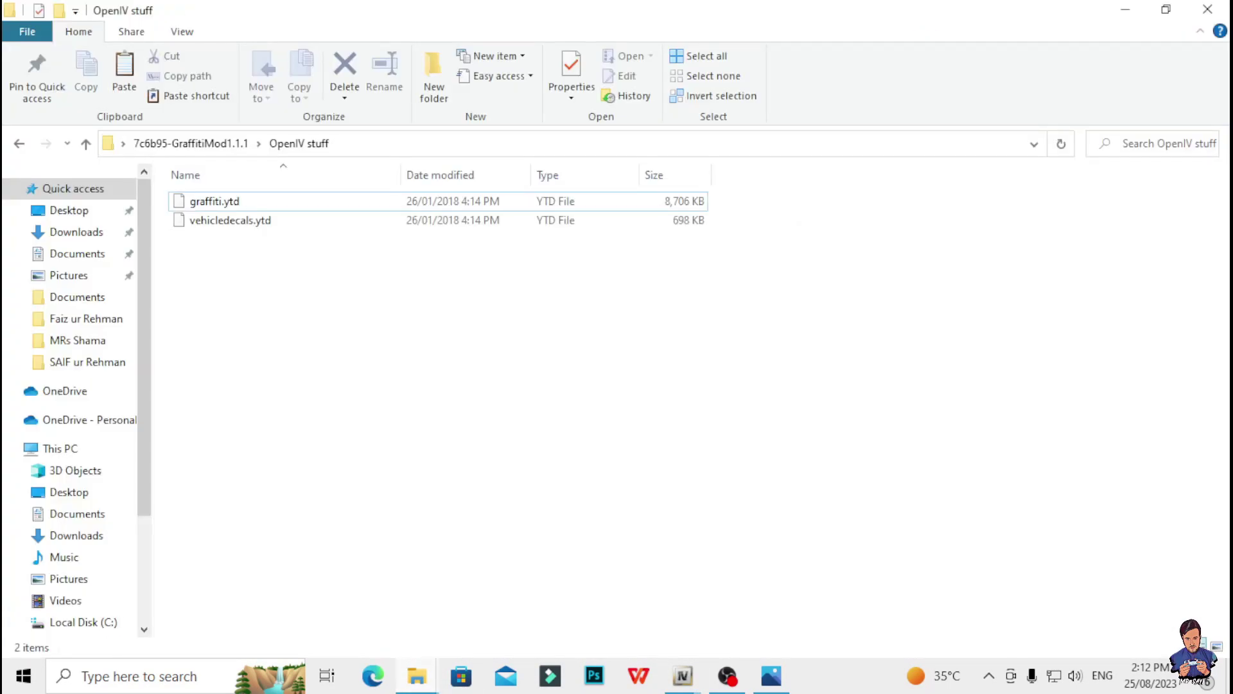
{"action": "scroll", "coordinate": [71, 586], "scroll_direction": "down", "scroll_amount": 1}
{"action": "scroll", "coordinate": [71, 566], "scroll_direction": "down", "scroll_amount": 2}
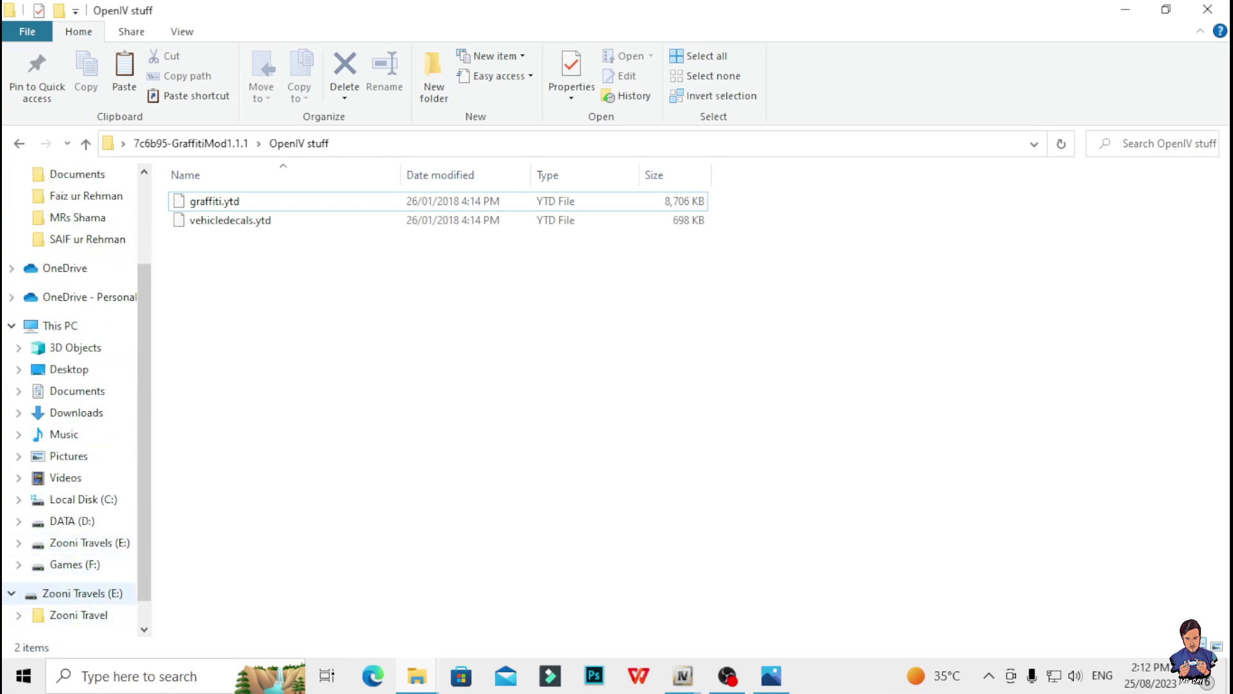
{"action": "left_click", "coordinate": [76, 564]}
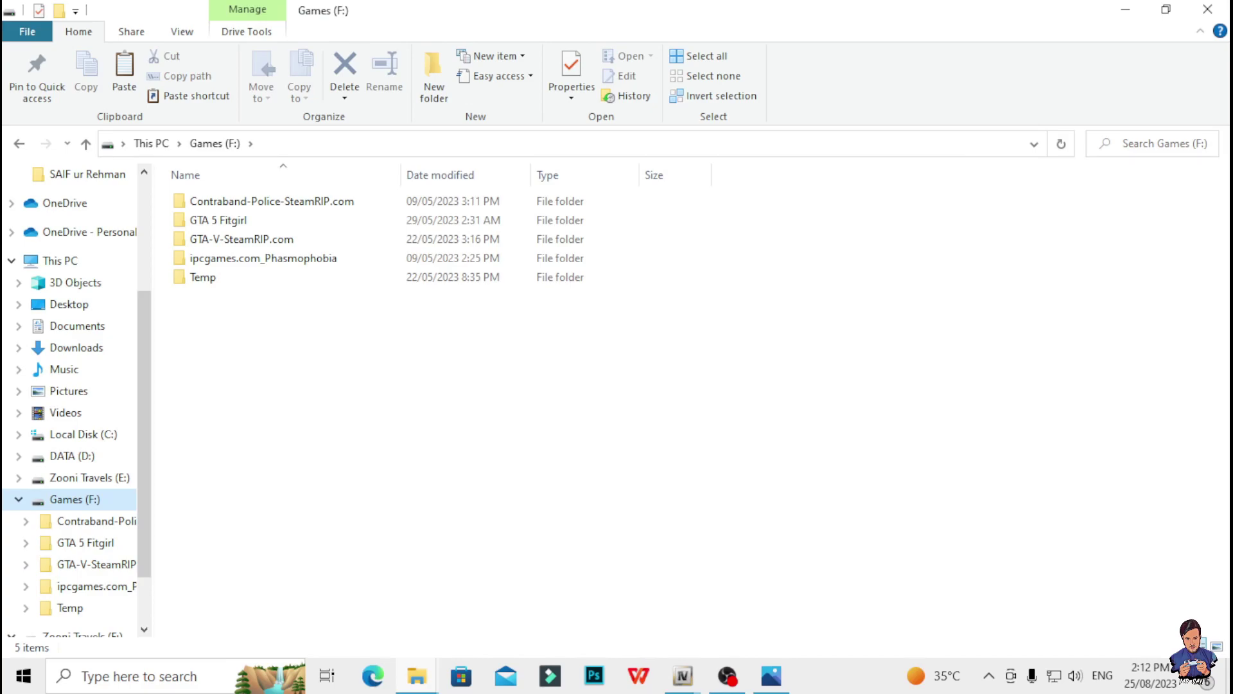
{"action": "double_click", "coordinate": [218, 220]}
{"action": "left_click", "coordinate": [235, 201]}
{"action": "double_click", "coordinate": [235, 201]}
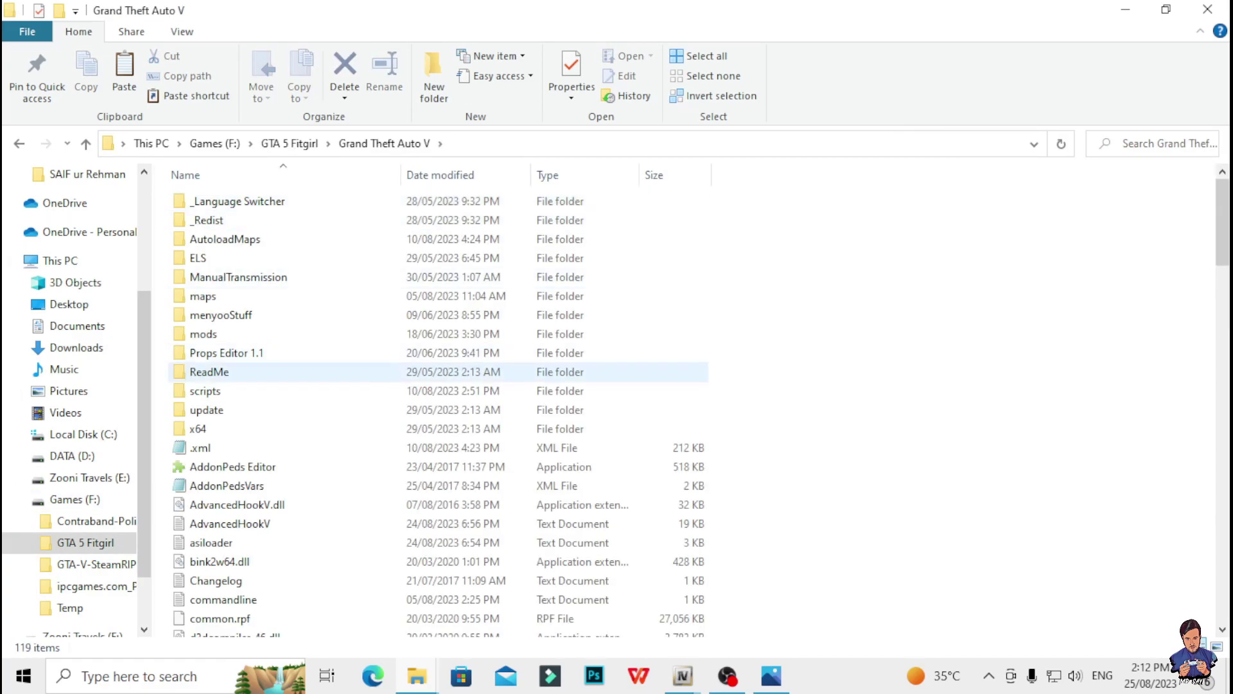
Open scripts/Graffiti Mod/Decals/graffiti, check the texture images in the folder and close its window
{"action": "double_click", "coordinate": [212, 388]}
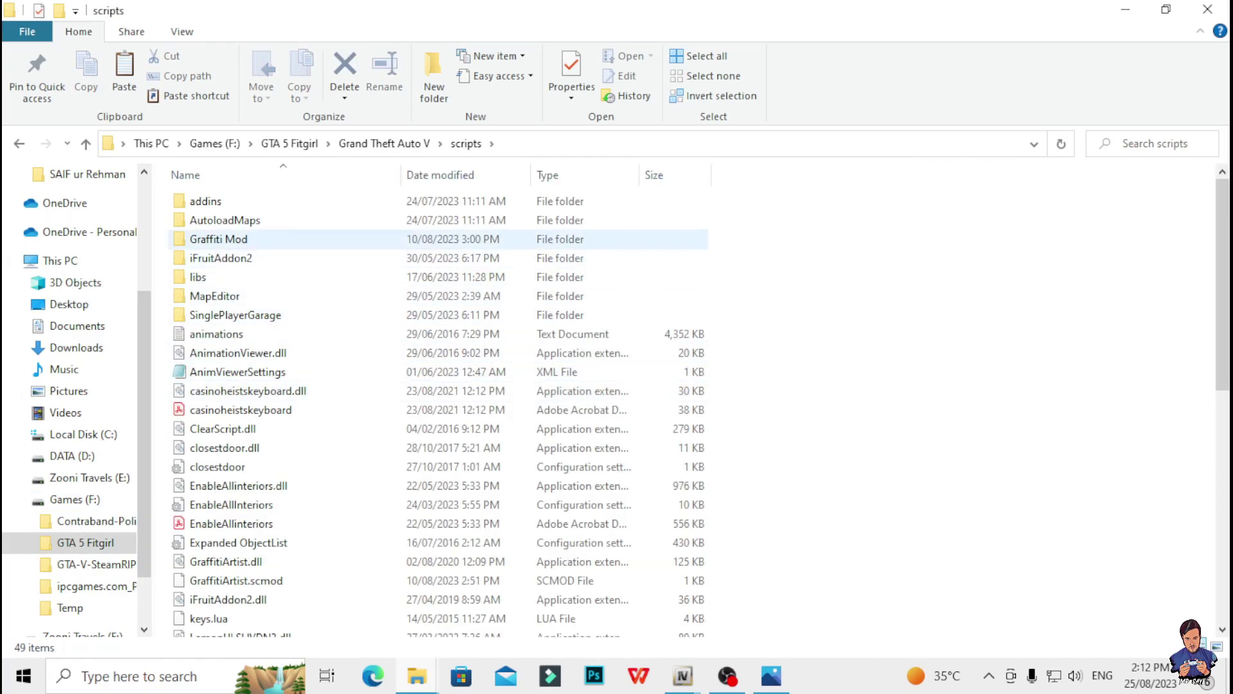
{"action": "left_click", "coordinate": [218, 239]}
{"action": "double_click", "coordinate": [219, 239]}
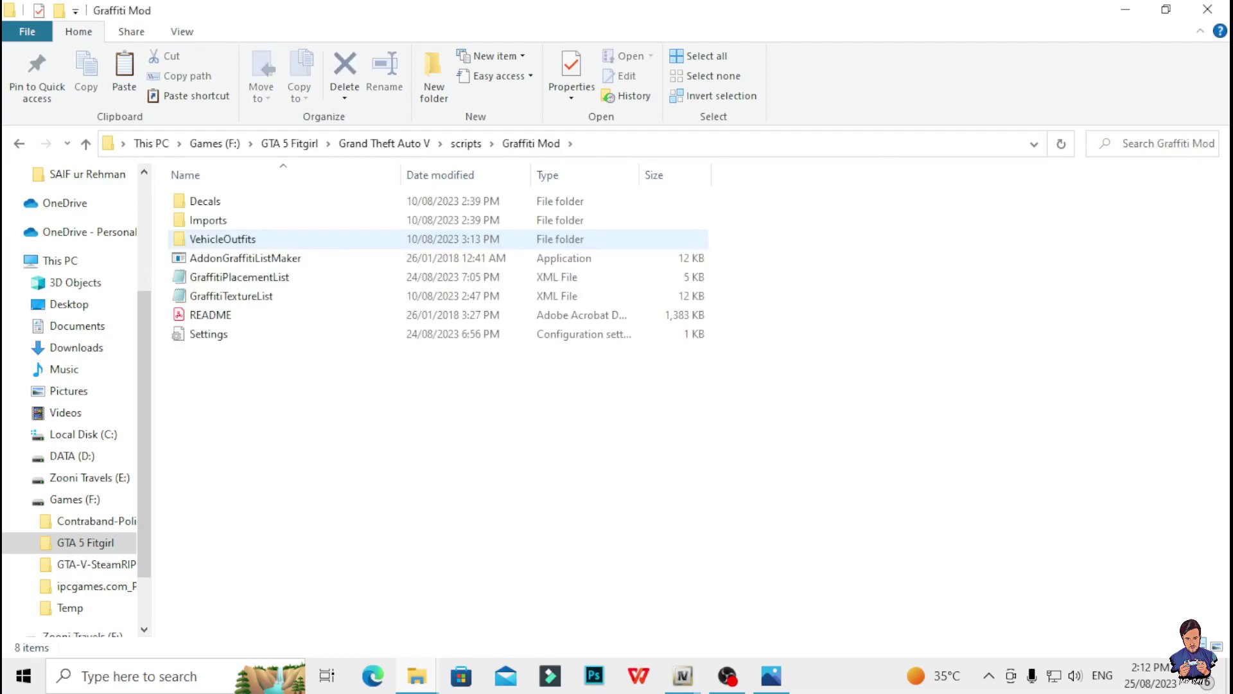
{"action": "double_click", "coordinate": [205, 201]}
{"action": "double_click", "coordinate": [206, 201]}
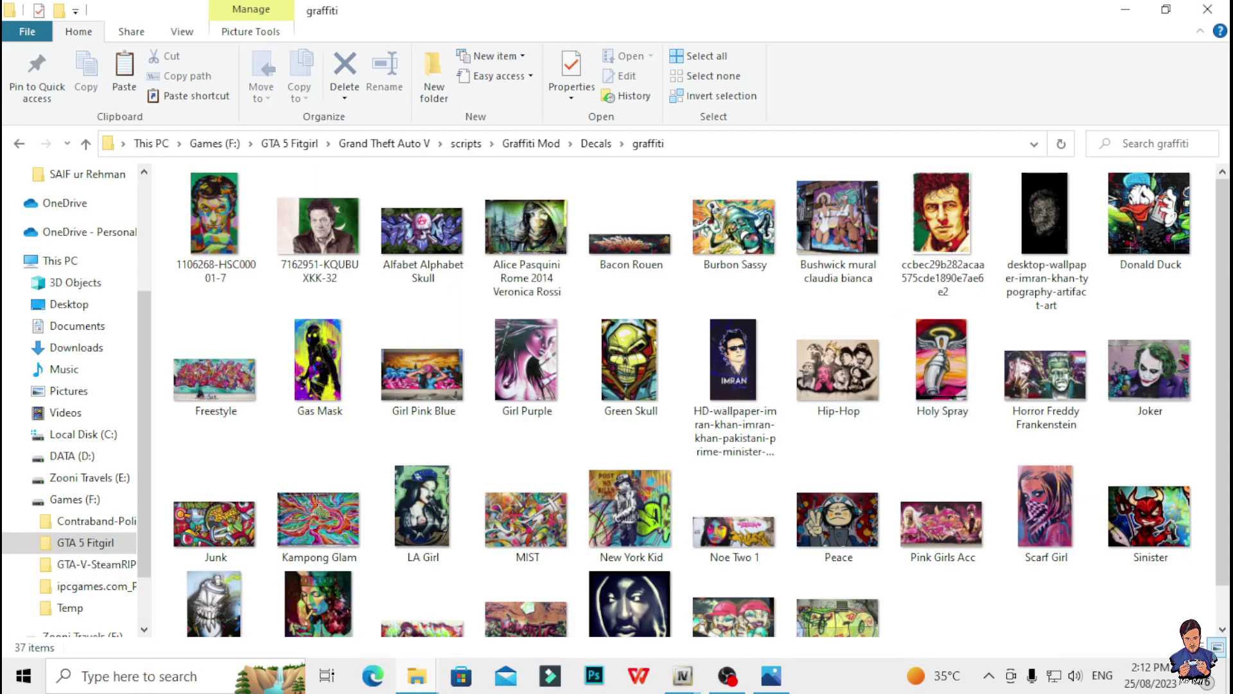
{"action": "scroll", "coordinate": [941, 514], "scroll_direction": "down", "scroll_amount": 1}
{"action": "scroll", "coordinate": [1045, 514], "scroll_direction": "up", "scroll_amount": 1}
{"action": "left_click", "coordinate": [1207, 10]}
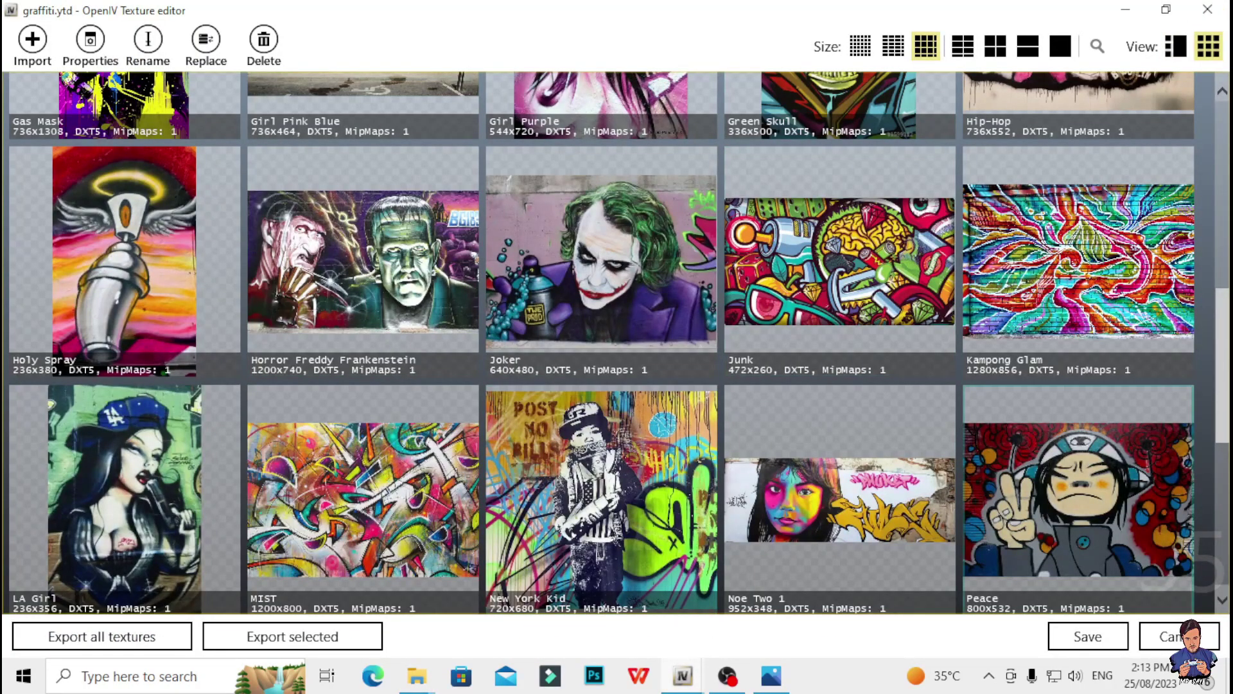
Save the edited graffiti.ytd texture dictionary in OpenIV and minimize OpenIV
{"action": "left_click", "coordinate": [1088, 636]}
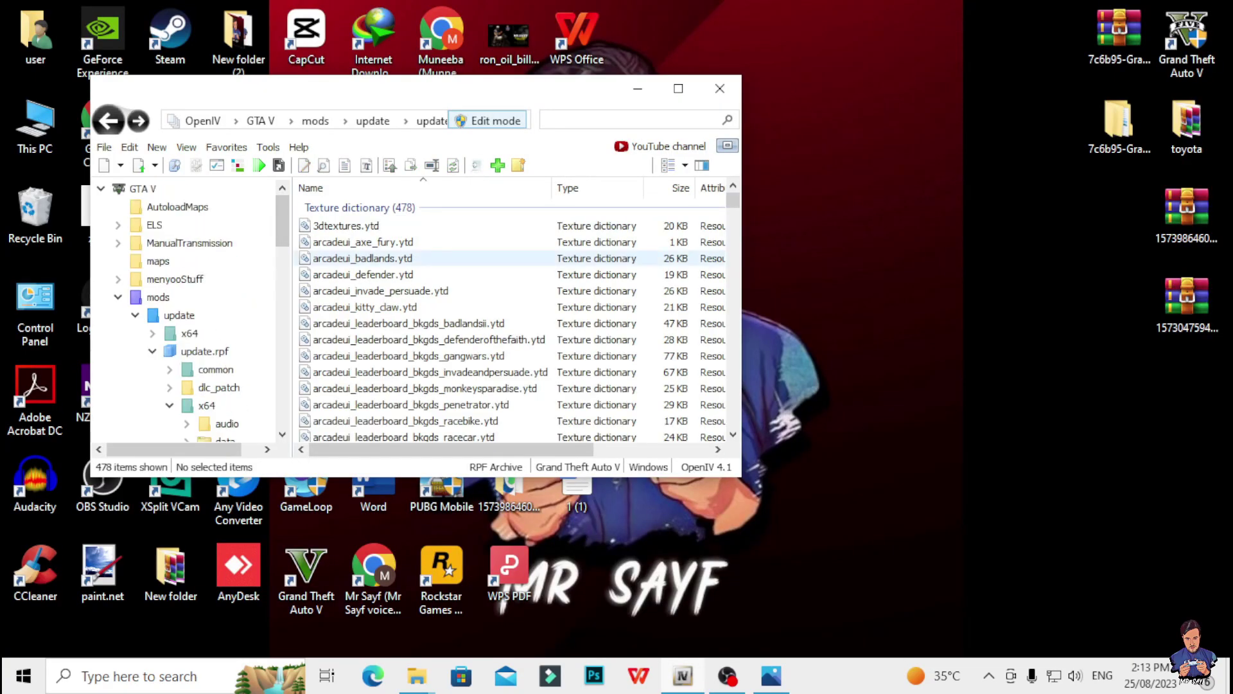
{"action": "left_click", "coordinate": [638, 88]}
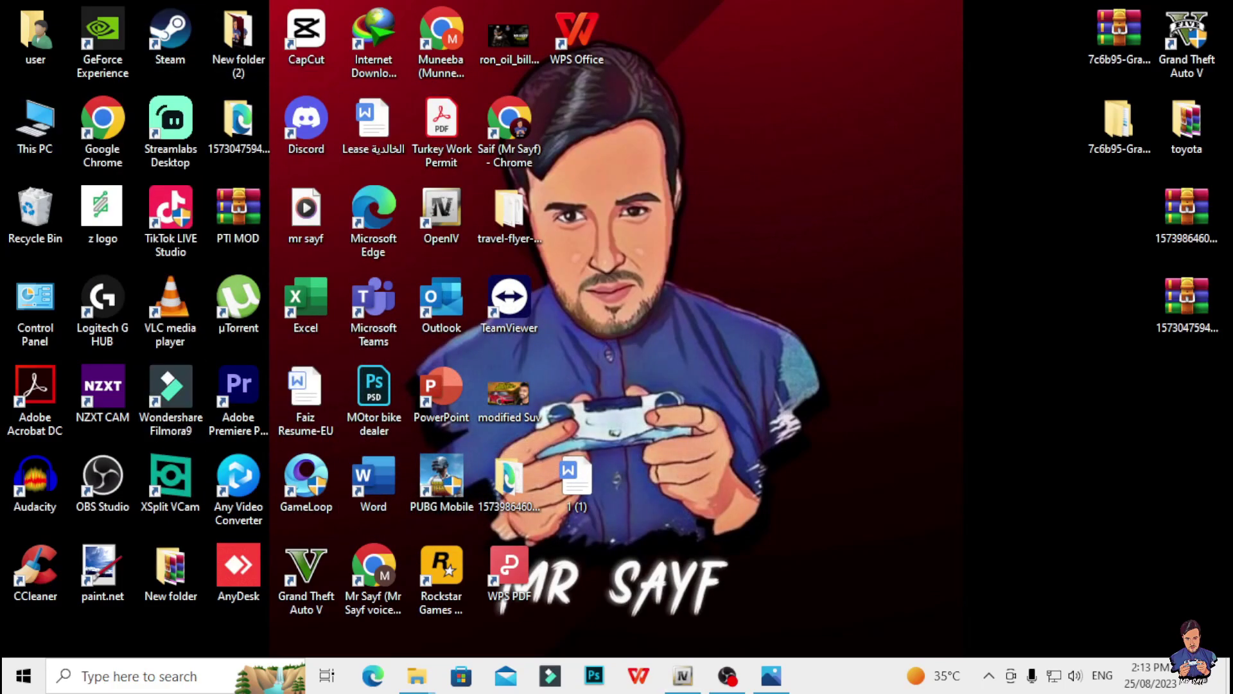
Return to File Explorer and open the Grand Theft Auto V folder inside GTA 5 Fitgirl on Games (F:)
{"action": "mouse_move", "coordinate": [416, 676]}
{"action": "left_click", "coordinate": [507, 596]}
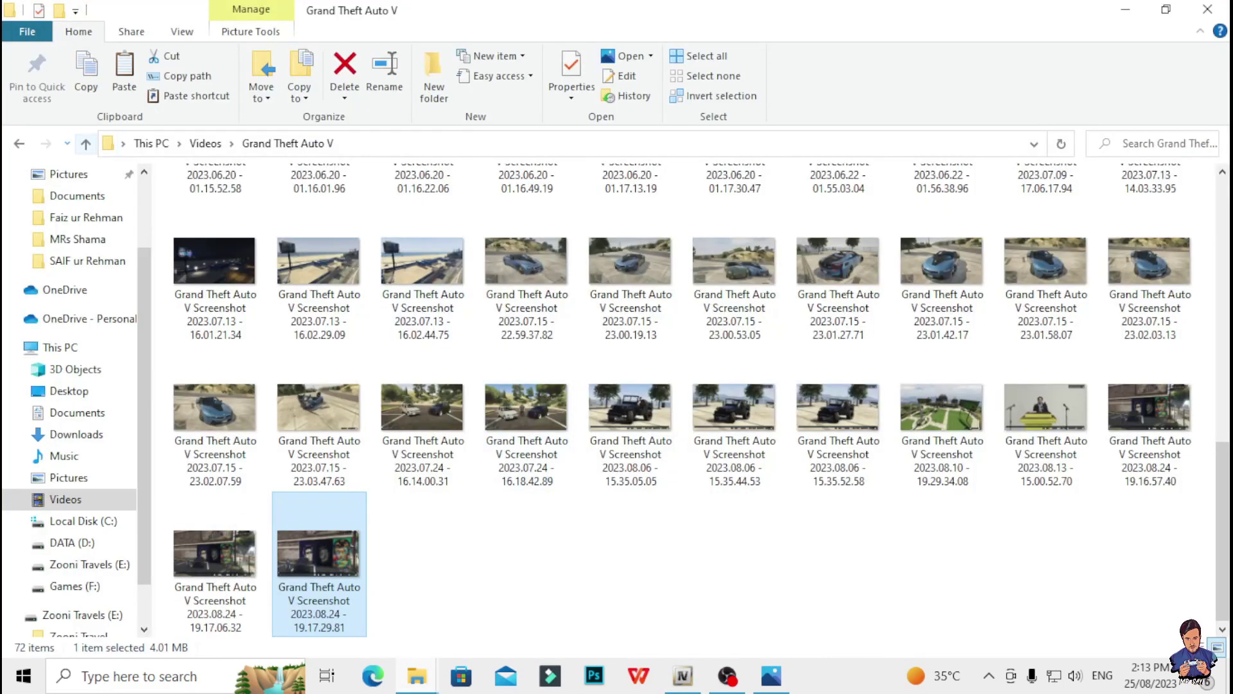
{"action": "left_click", "coordinate": [19, 144]}
{"action": "left_click", "coordinate": [20, 144]}
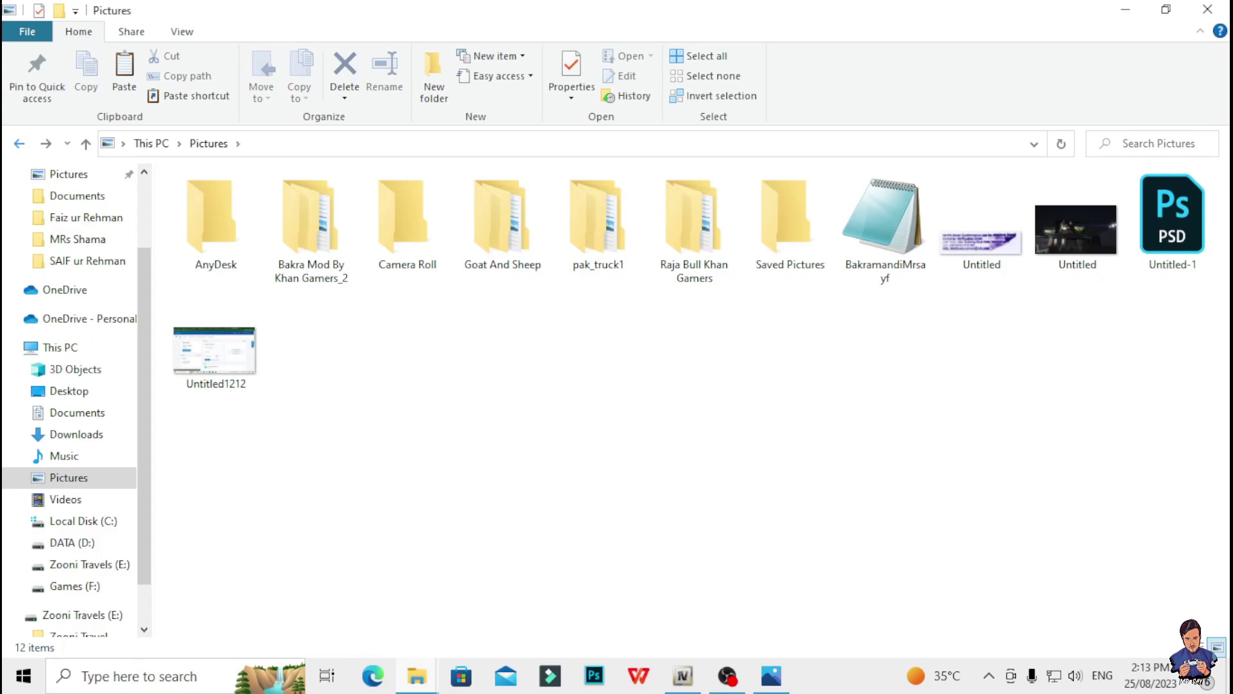
{"action": "scroll", "coordinate": [70, 386], "scroll_direction": "down", "scroll_amount": 1}
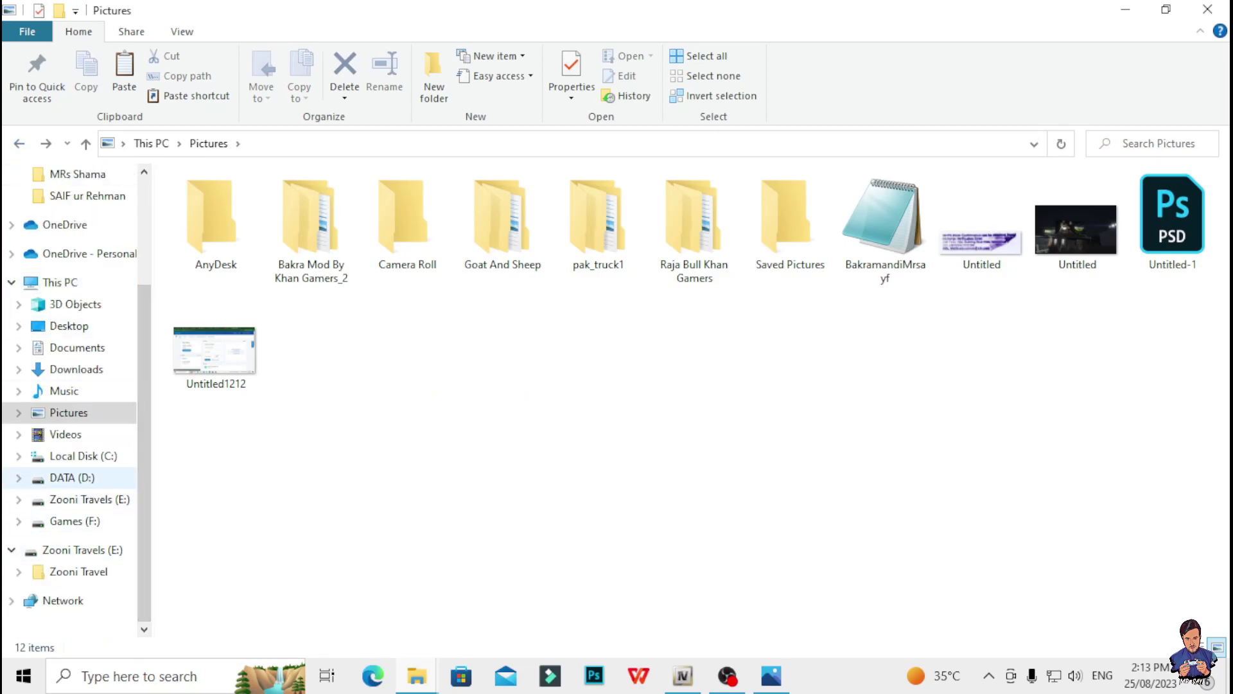
{"action": "left_click", "coordinate": [74, 521]}
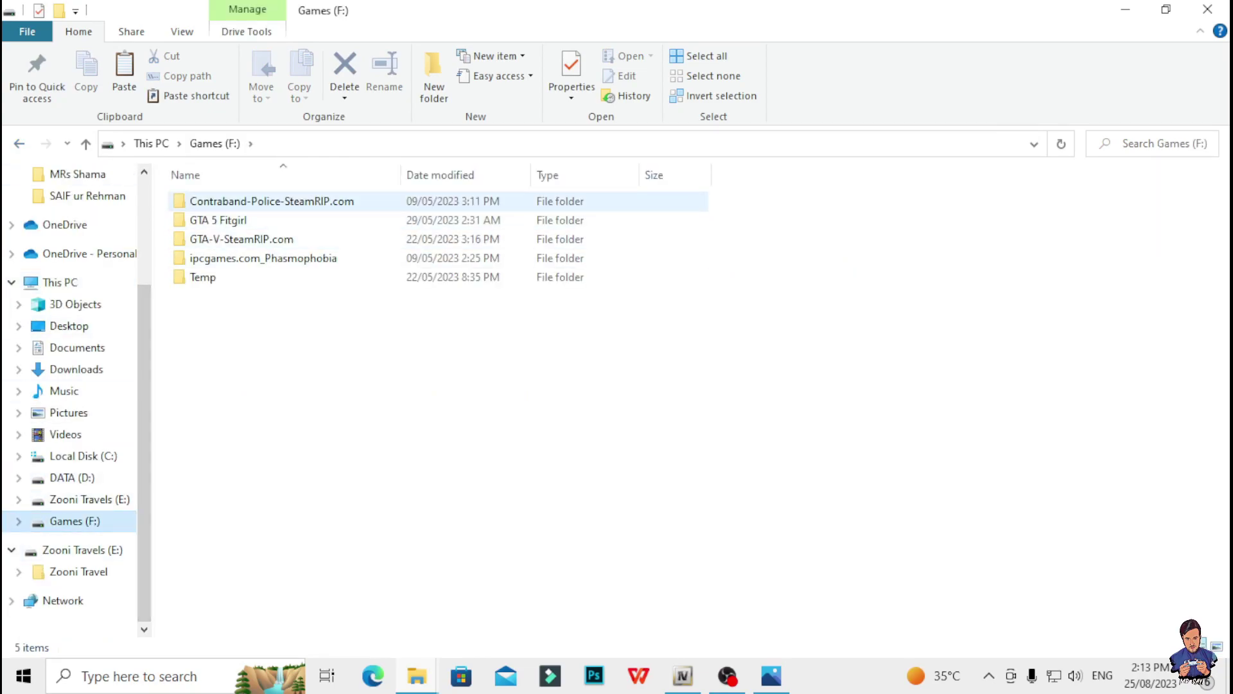
{"action": "left_click", "coordinate": [241, 239]}
{"action": "double_click", "coordinate": [219, 220]}
{"action": "left_click", "coordinate": [235, 201]}
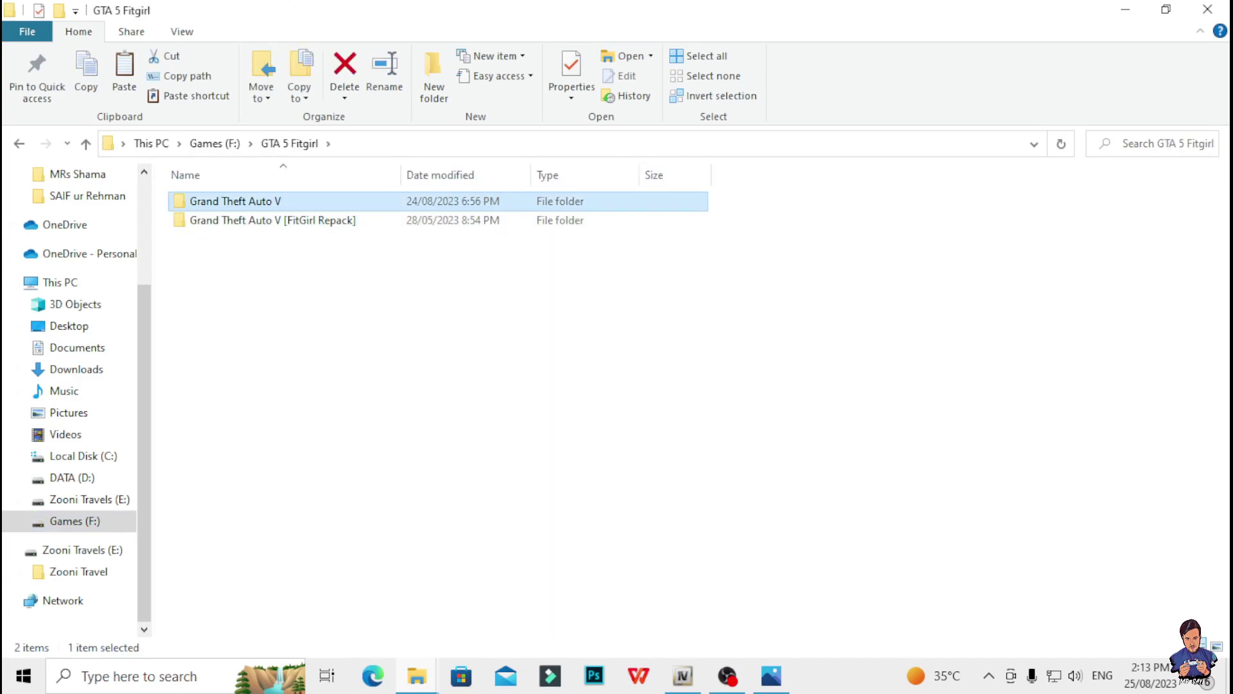
{"action": "double_click", "coordinate": [236, 201]}
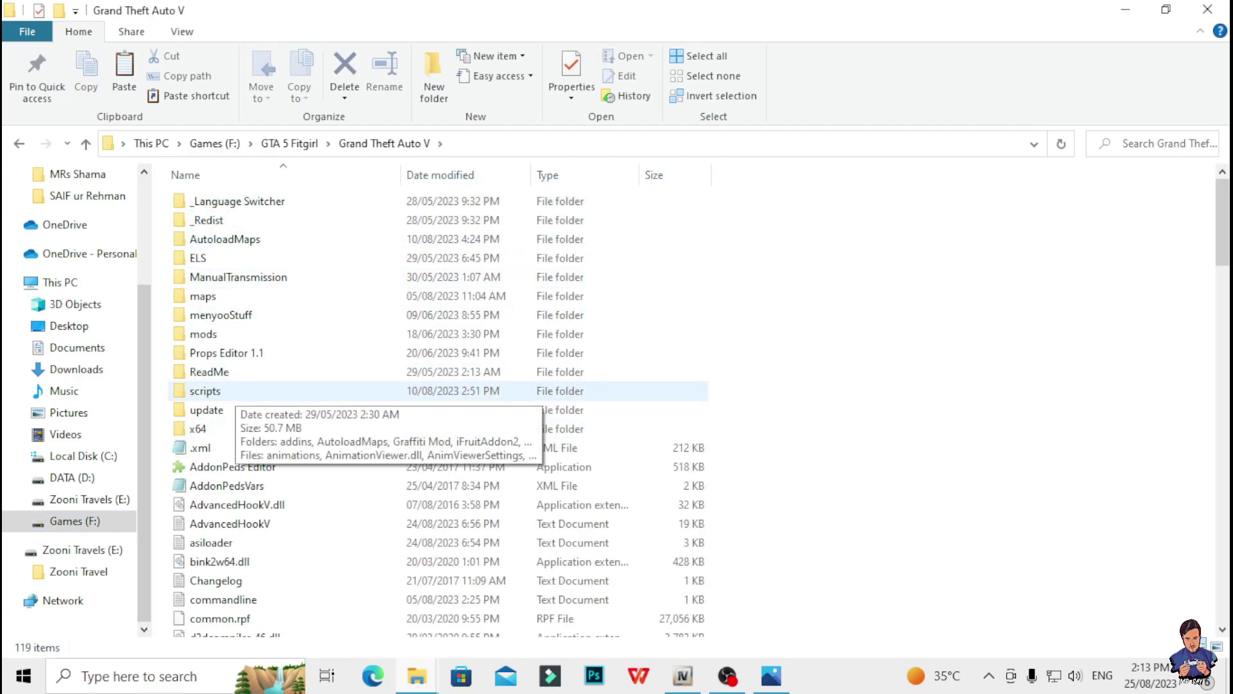
Run AddonGraffitiListMaker from scripts/Graffiti Mod to generate the graffiti texture list, and exit it when done
{"action": "double_click", "coordinate": [235, 391]}
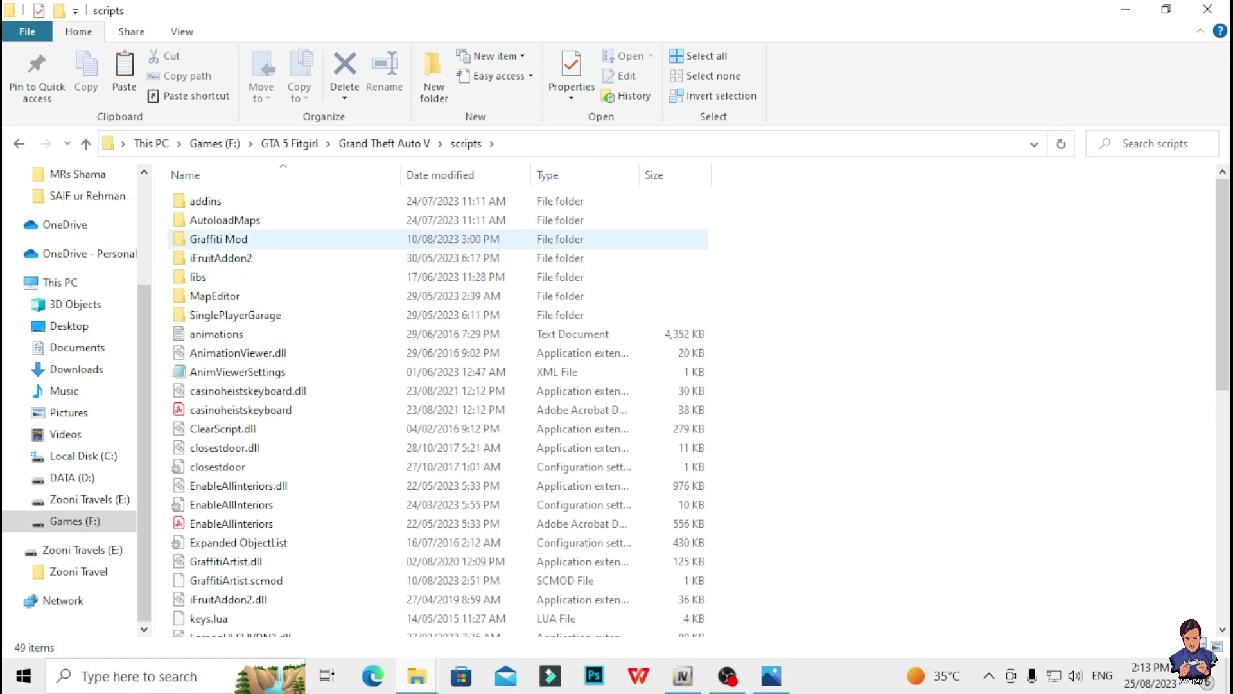
{"action": "double_click", "coordinate": [218, 239]}
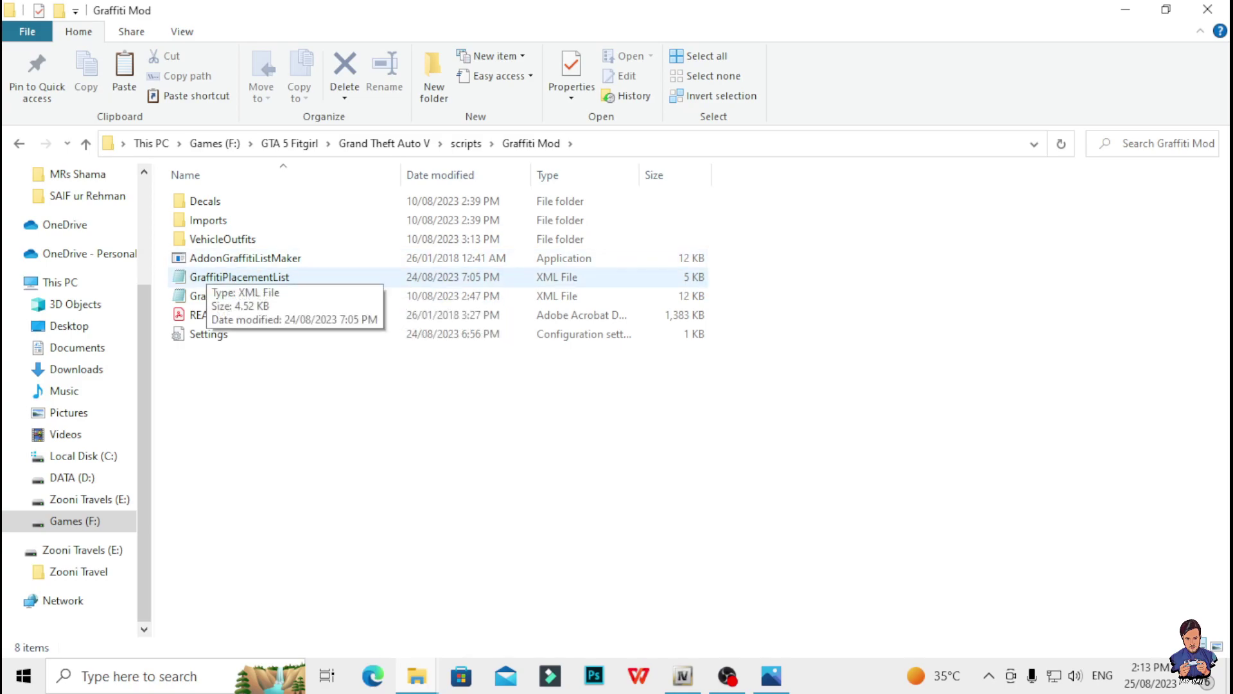
{"action": "double_click", "coordinate": [276, 258]}
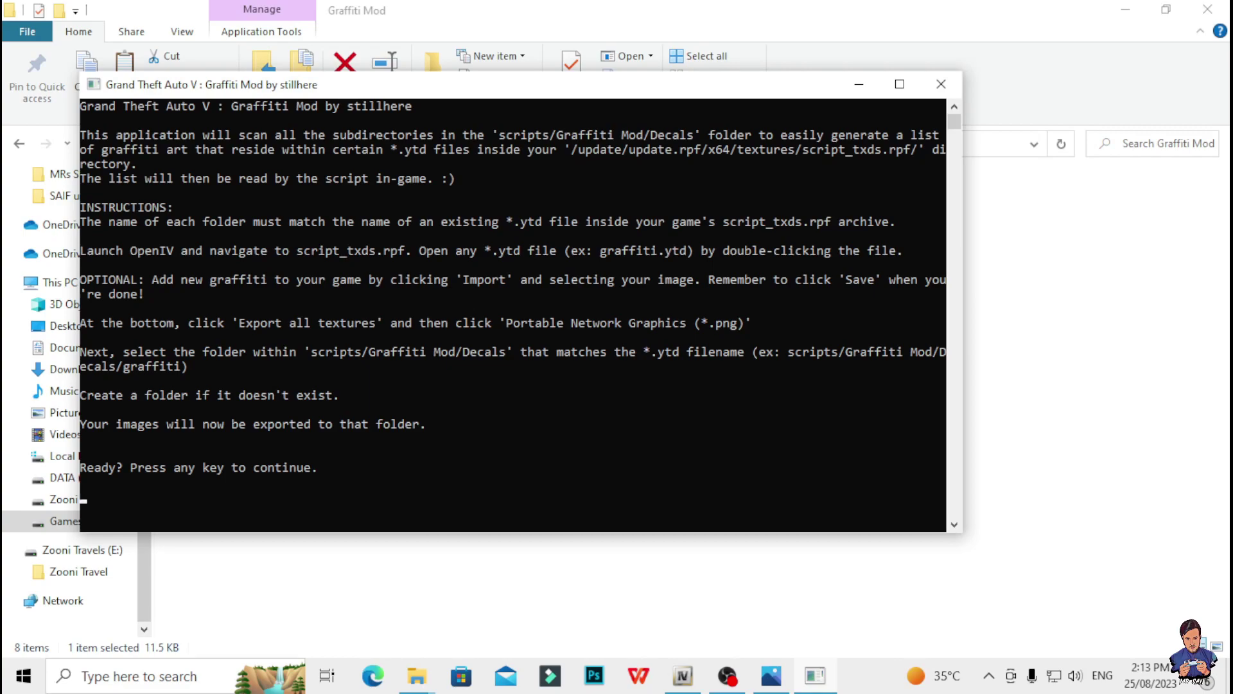
{"action": "key", "text": "Return"}
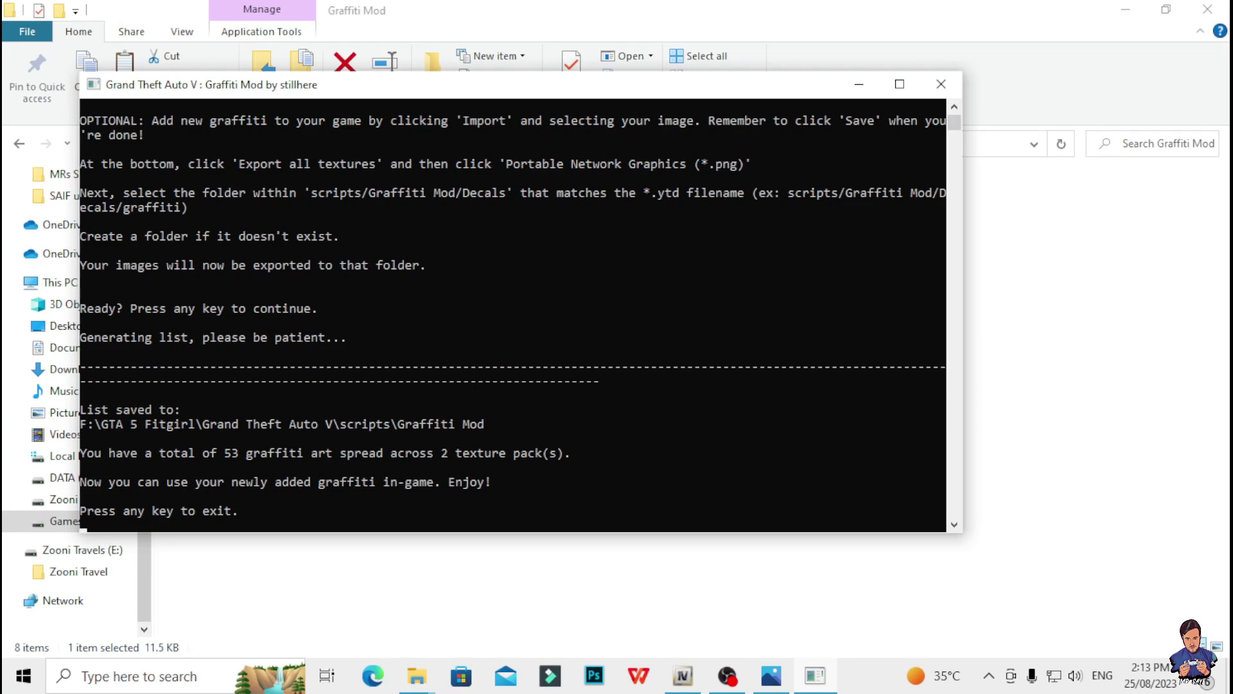
{"action": "key", "text": "Return"}
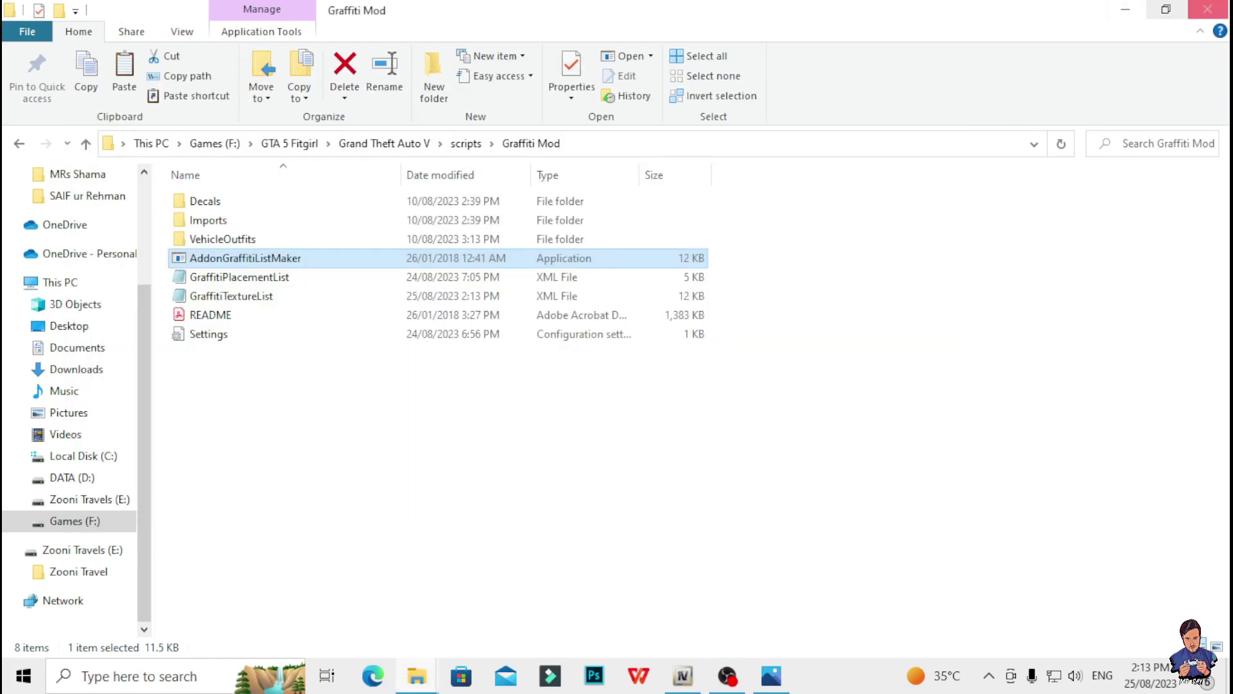
Close the Graffiti Mod folder window and refresh the desktop
{"action": "left_click", "coordinate": [1207, 9]}
{"action": "right_click", "coordinate": [840, 340]}
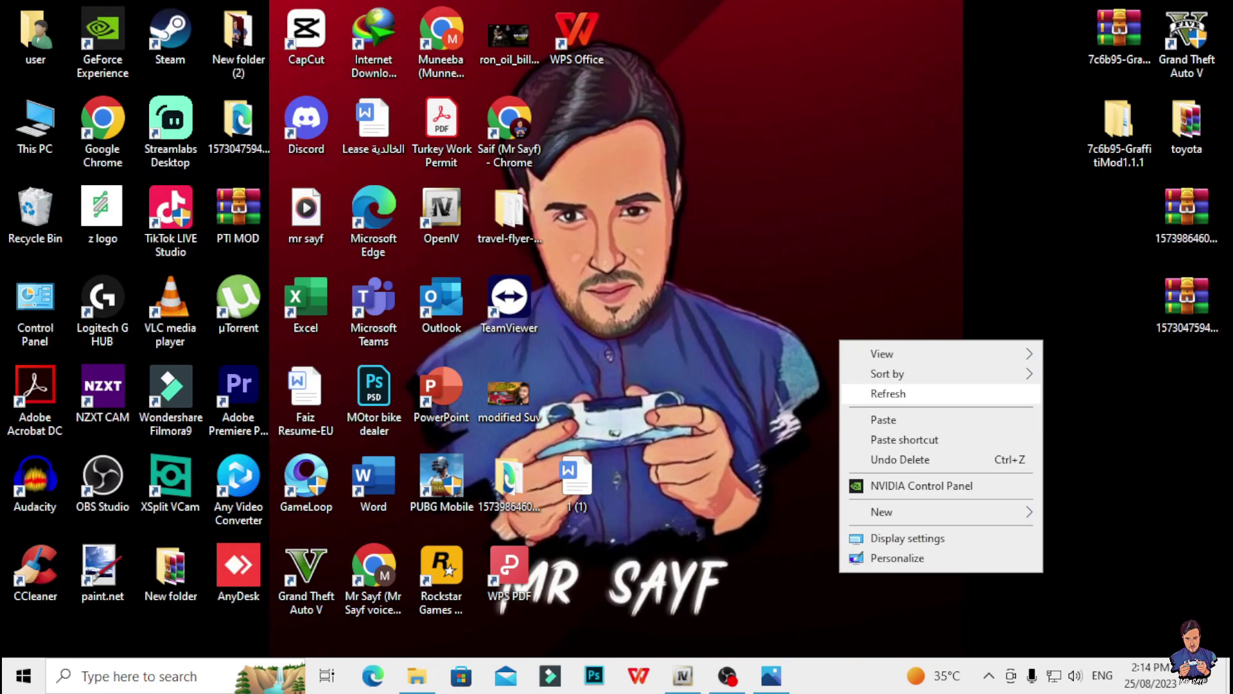
{"action": "left_click", "coordinate": [888, 393]}
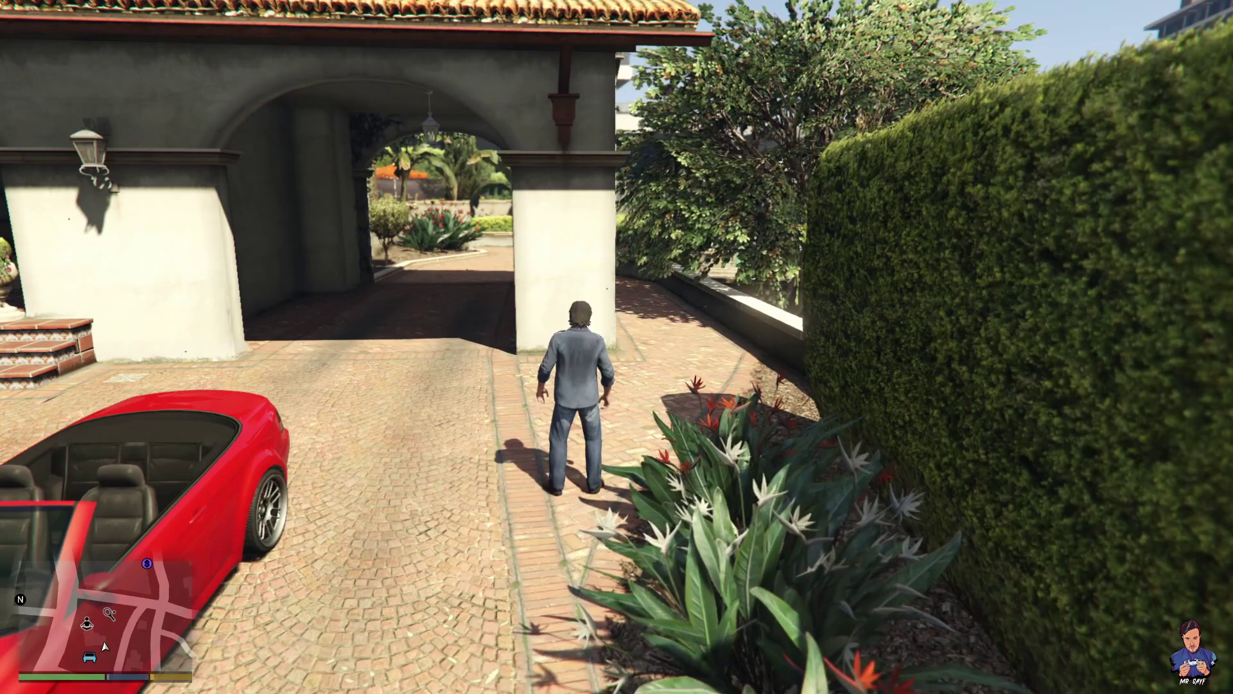
Open the mod's DECAL5 menu in the running GTA V game, check the Menu Key setting and return to the main list
{"action": "key", "text": "F5"}
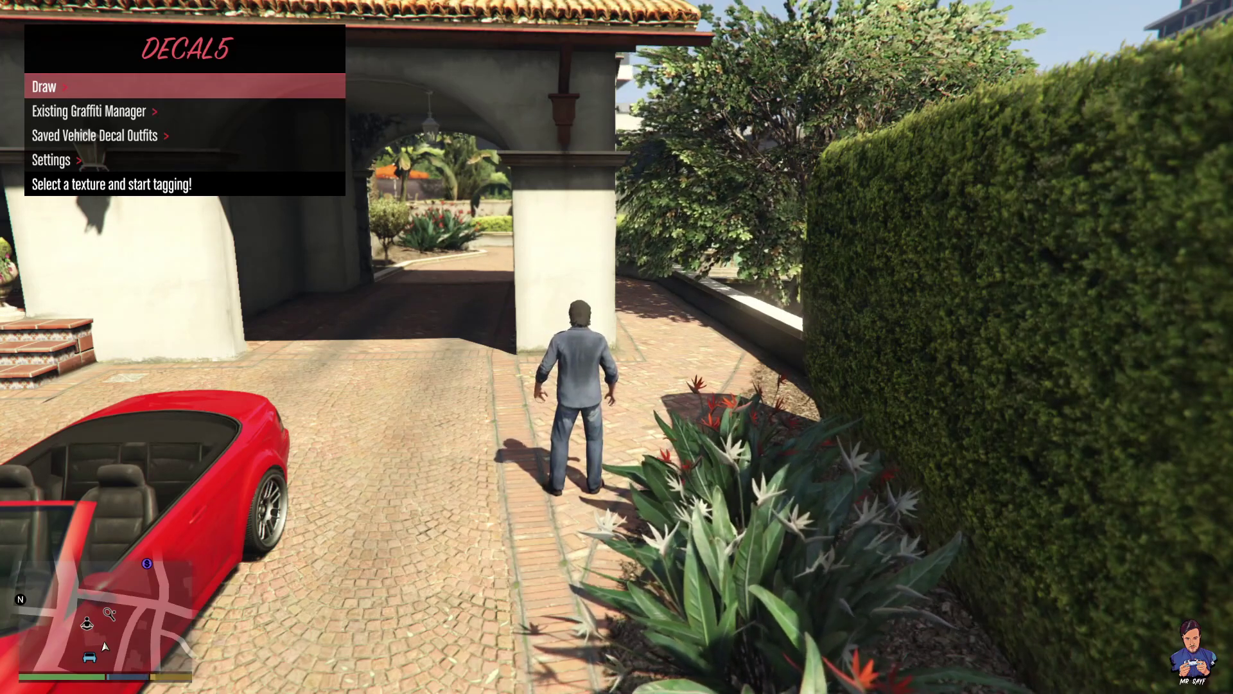
{"action": "key", "text": "Down"}
{"action": "key", "text": "Down"}
{"action": "key", "text": "Down"}
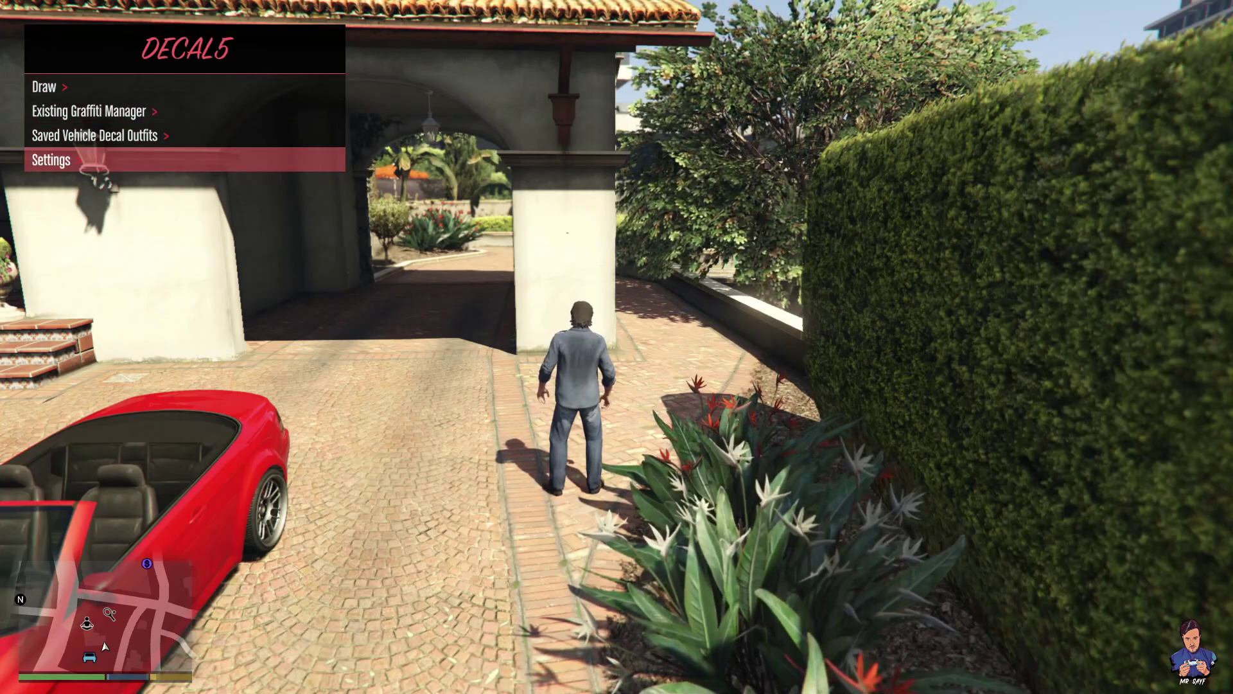
{"action": "key", "text": "Return"}
{"action": "key", "text": "Down"}
{"action": "key", "text": "Down"}
{"action": "key", "text": "Down"}
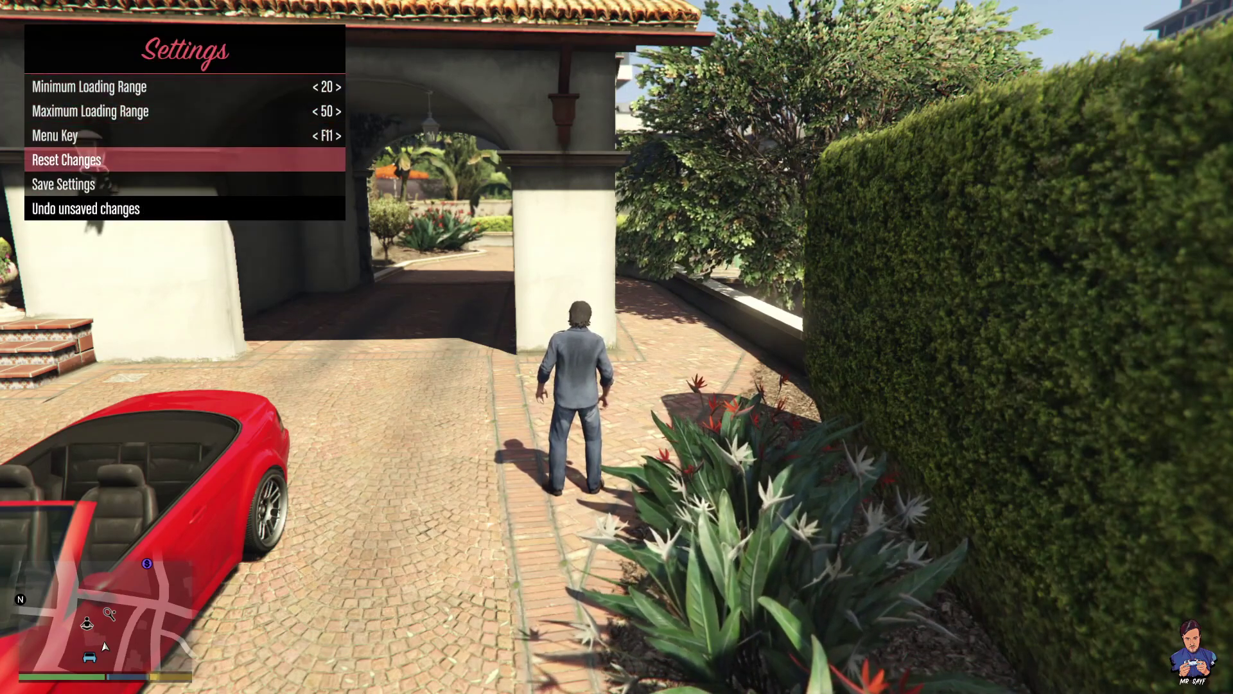
{"action": "key", "text": "Up"}
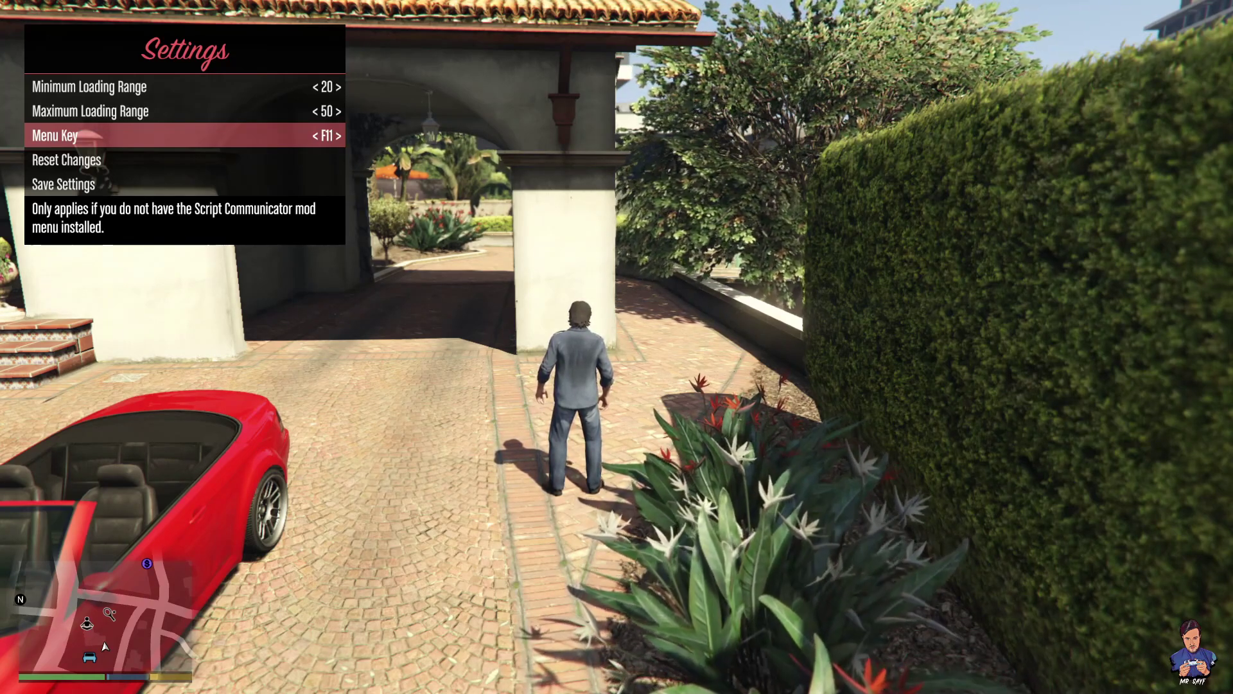
{"action": "key", "text": "BackSpace"}
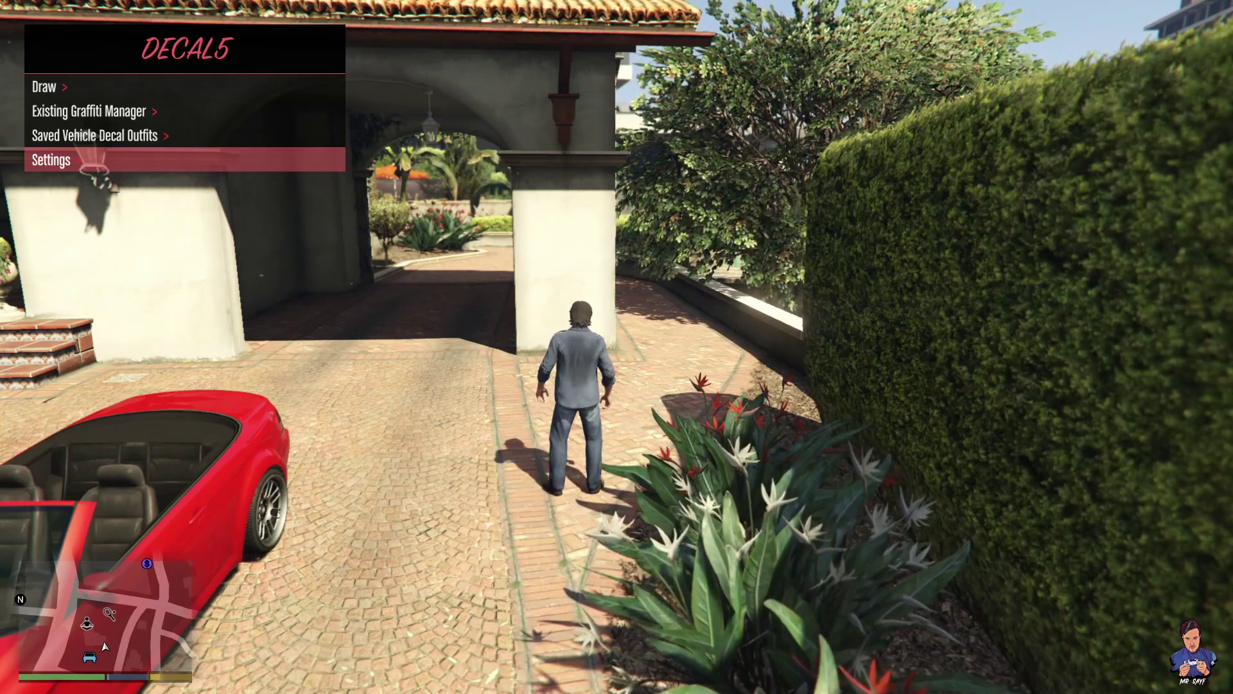
Draw the custom graffiti 1106268-HSC00001-7 on the pillar's wall face and increase its size
{"action": "key", "text": "Up"}
{"action": "key", "text": "Up"}
{"action": "key", "text": "Up"}
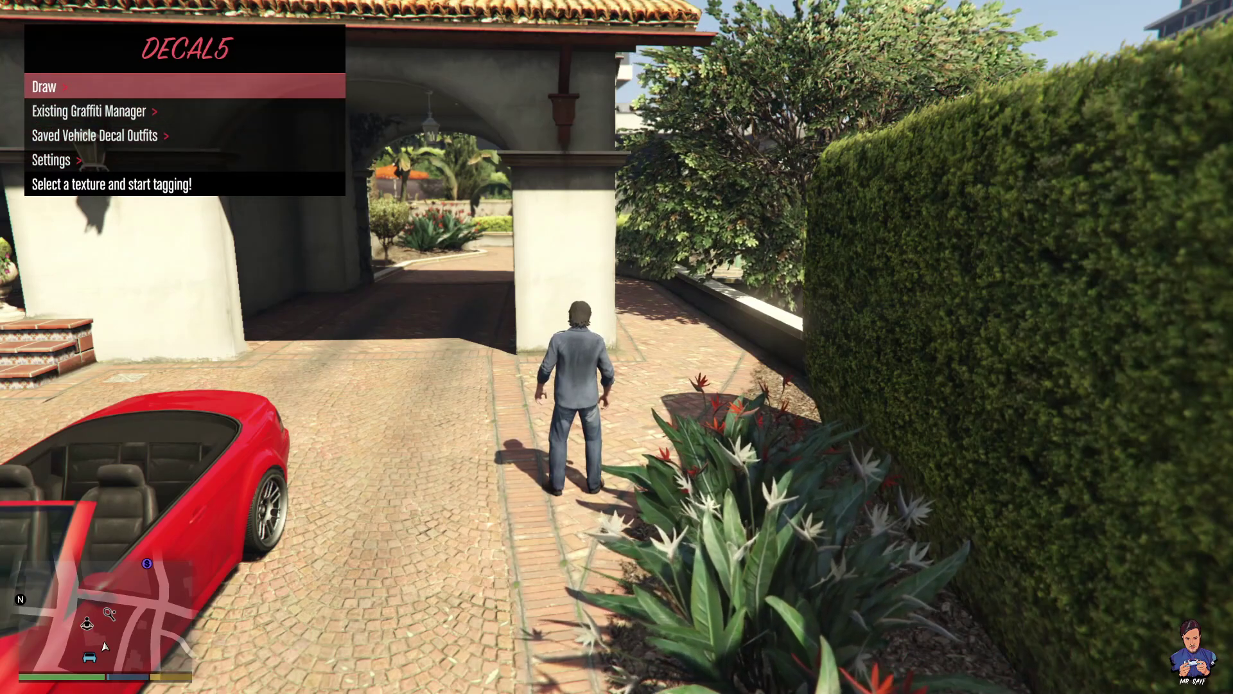
{"action": "key", "text": "Return"}
{"action": "key", "text": "Down"}
{"action": "key", "text": "Down"}
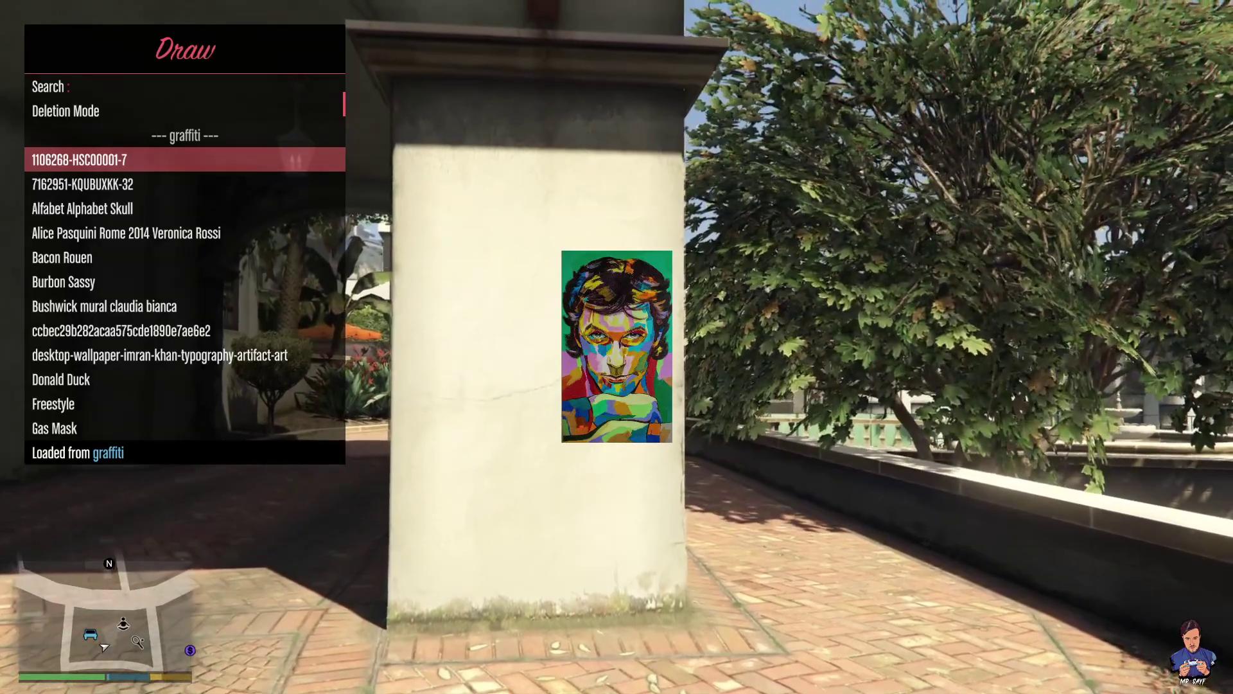
{"action": "key", "text": "Return"}
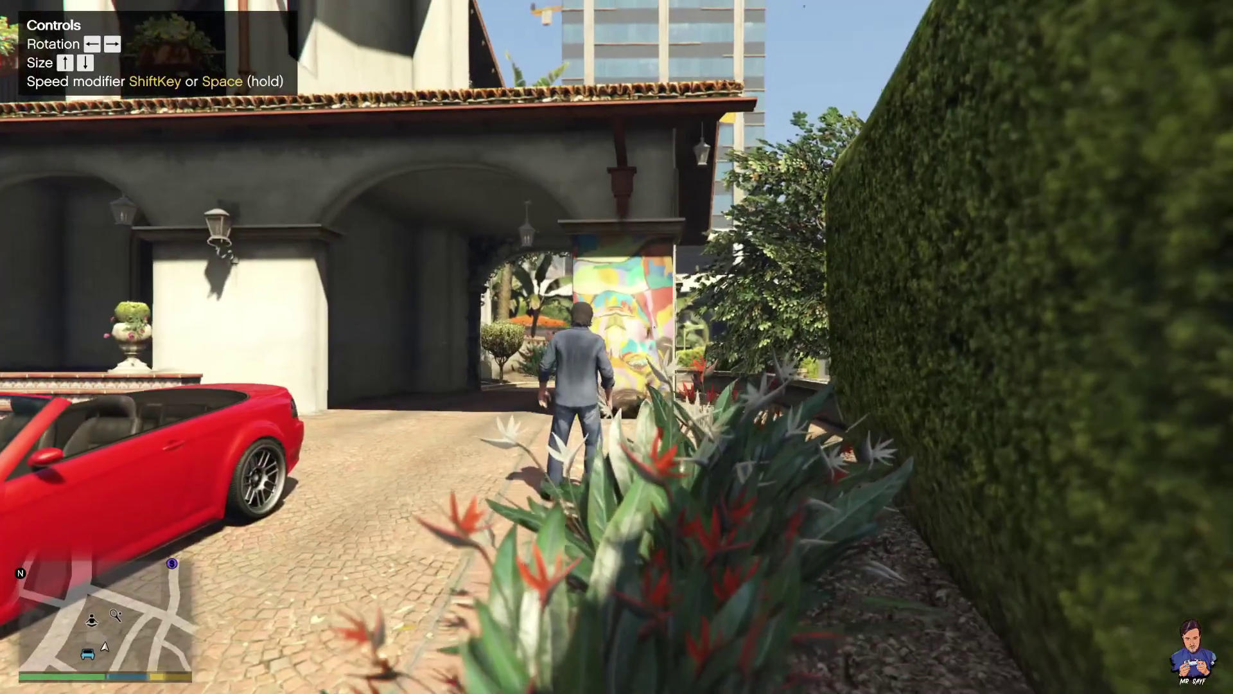
{"action": "key", "text": "Up"}
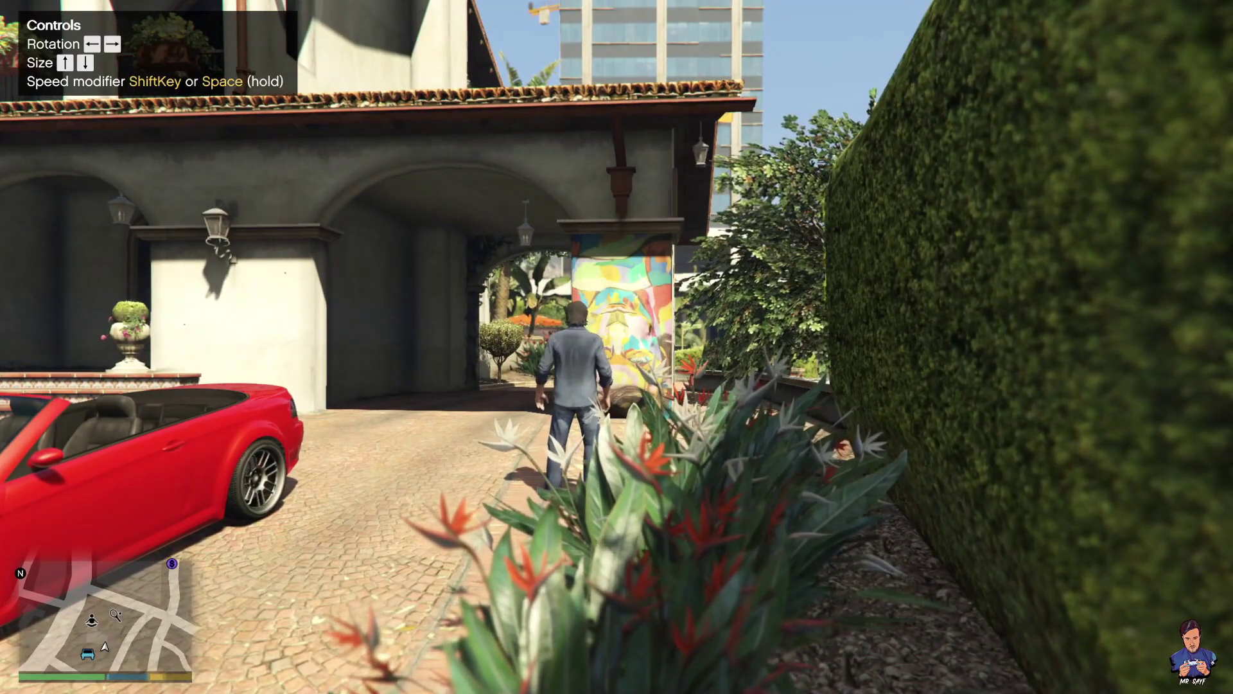